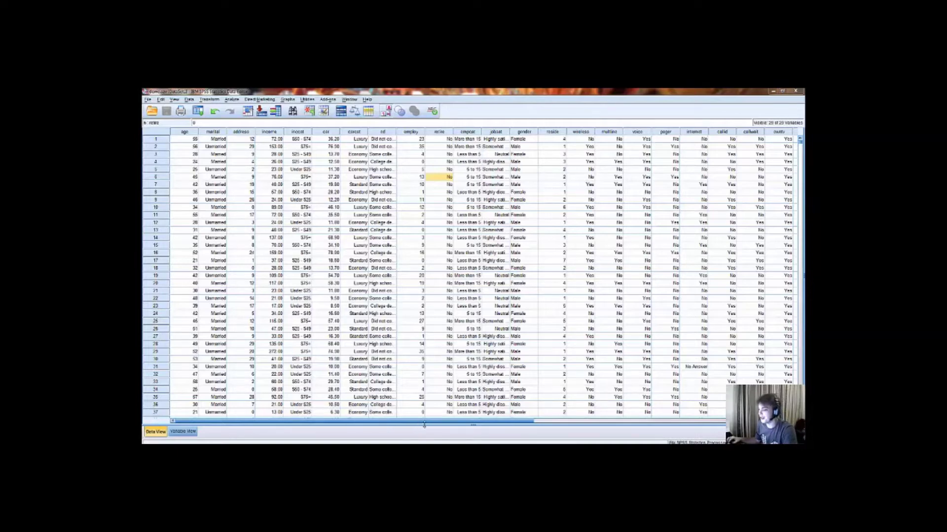
Open the Chart Builder from the Graphs menu.
left_click_drag(424, 424, 349, 399)
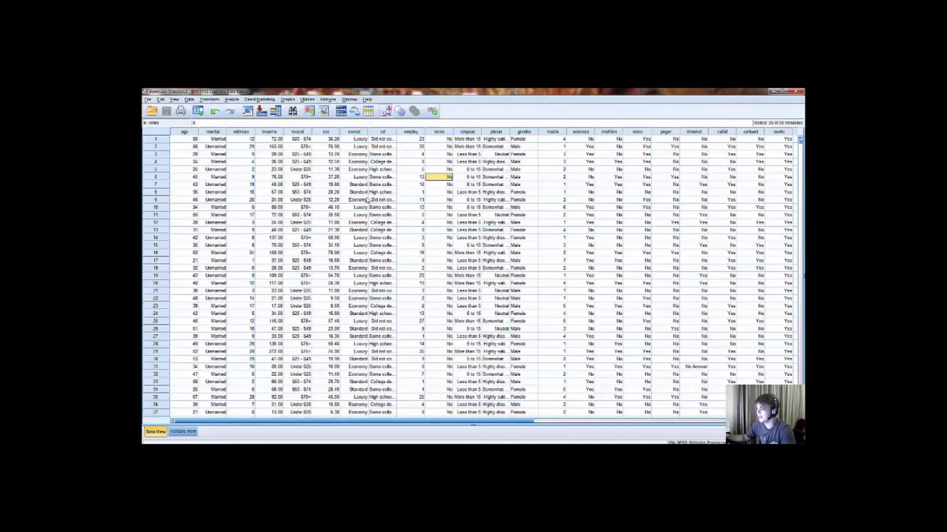
left_click_drag(456, 422, 325, 421)
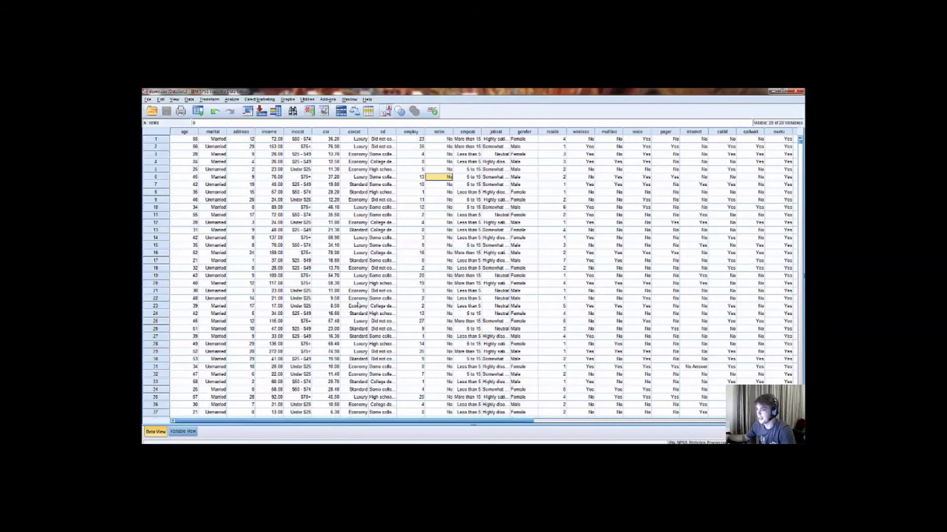
left_click(288, 100)
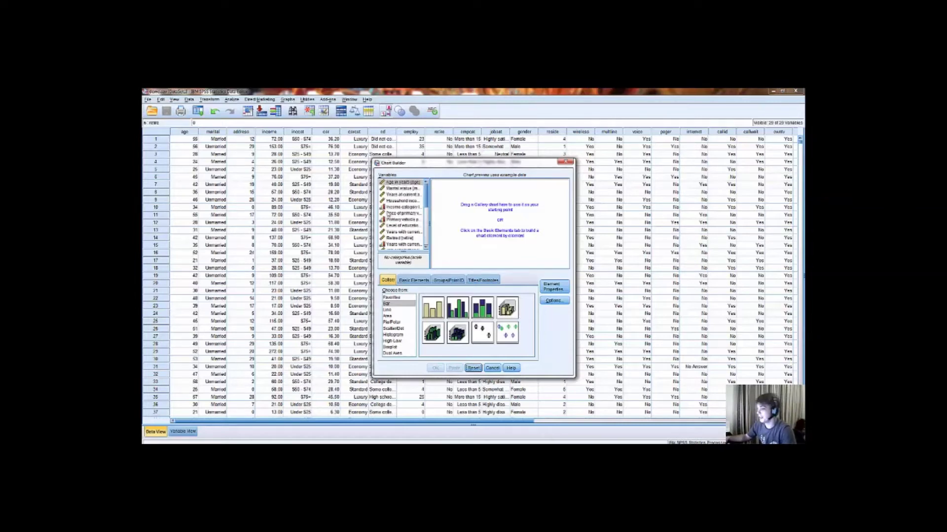
scroll(399, 217, "down", 5)
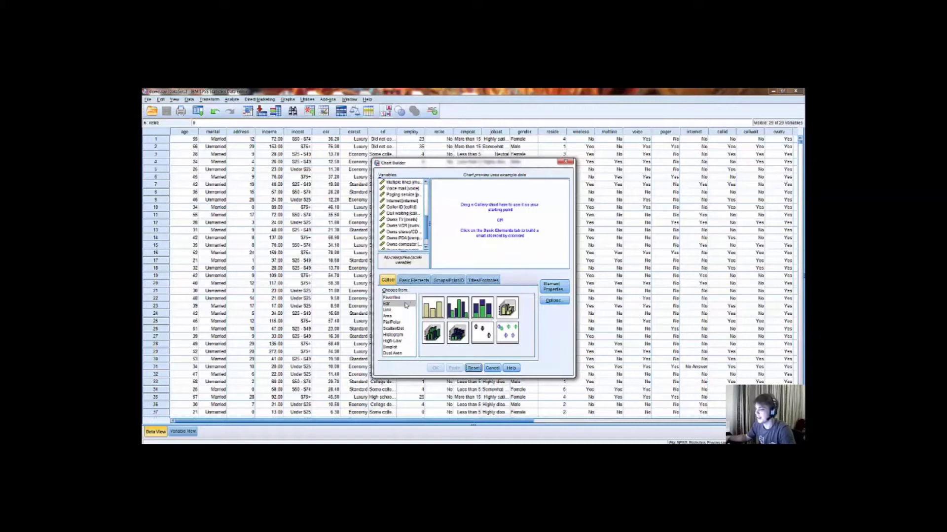
Browse the Basic Elements, Titles/Footnotes and Groups/Point ID tabs, then return to Gallery.
left_click(414, 280)
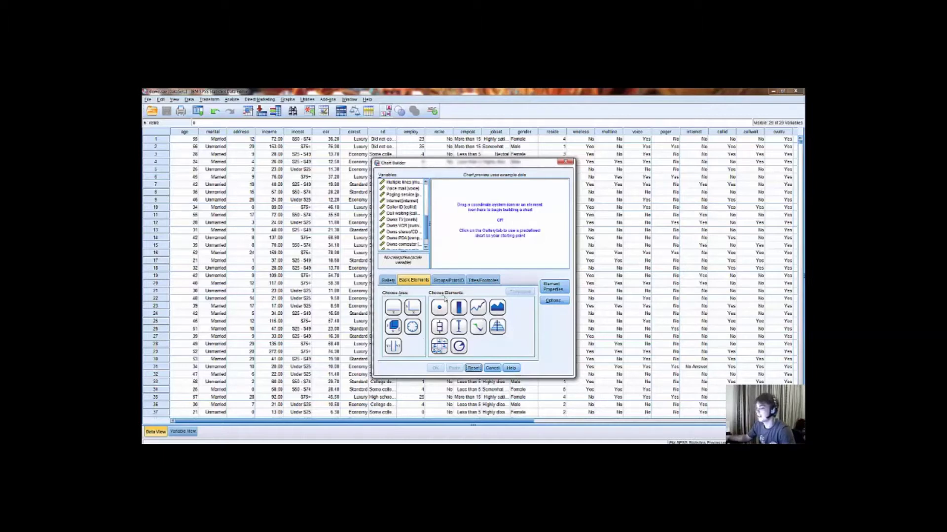
left_click(477, 280)
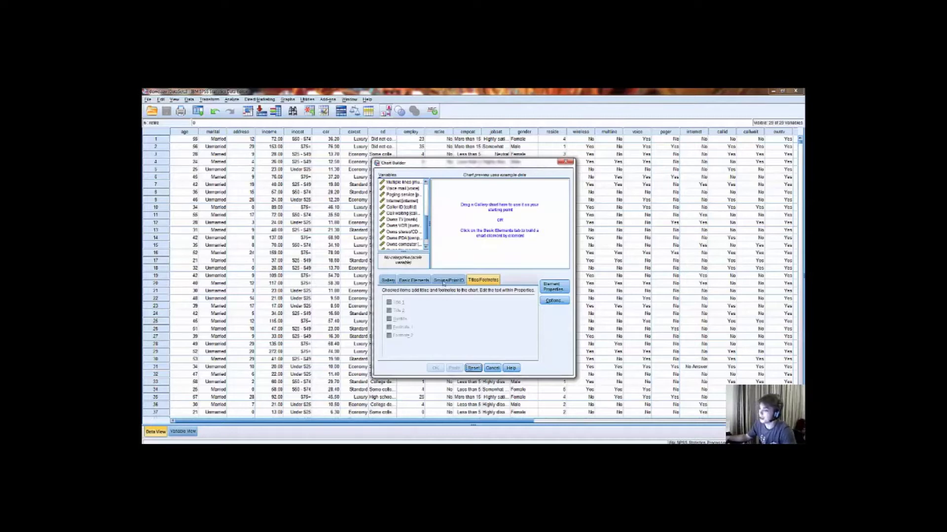
left_click(443, 281)
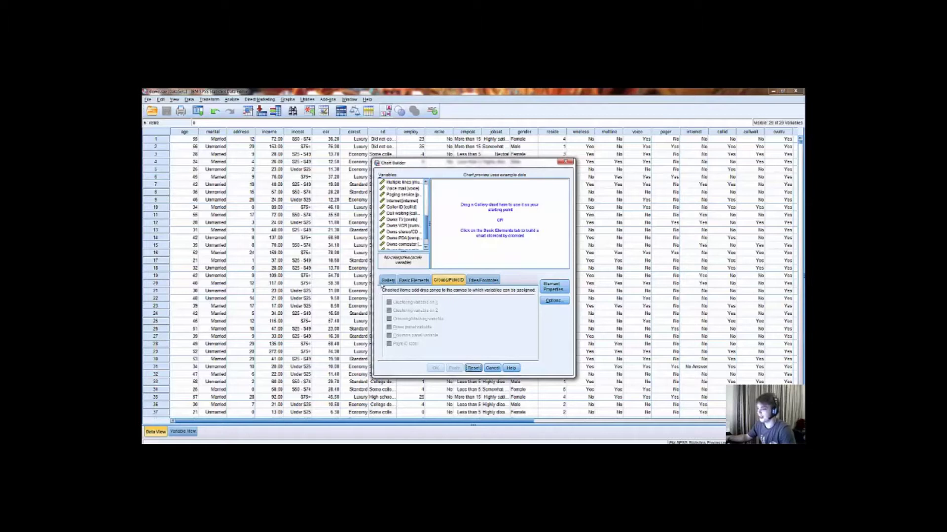
left_click(388, 281)
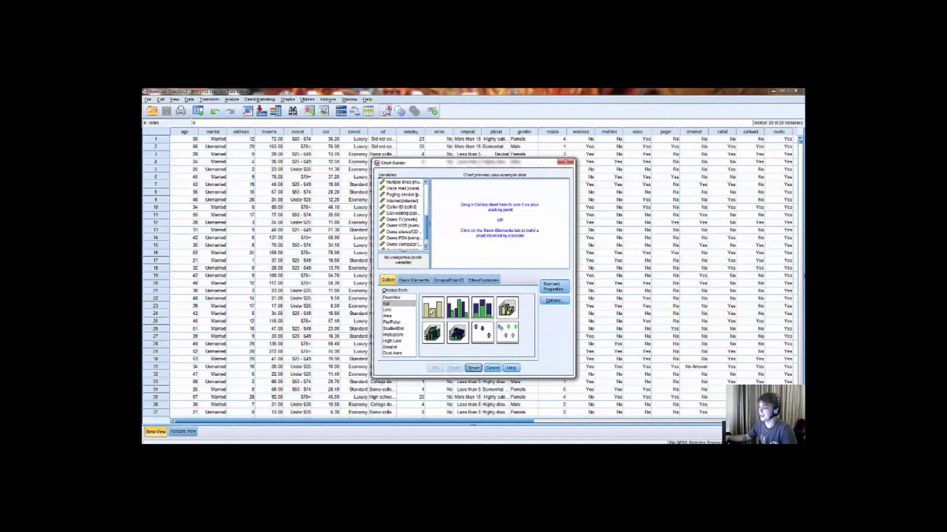
Drag the Simple Bar thumbnail onto the chart preview canvas.
left_click_drag(430, 312, 431, 312)
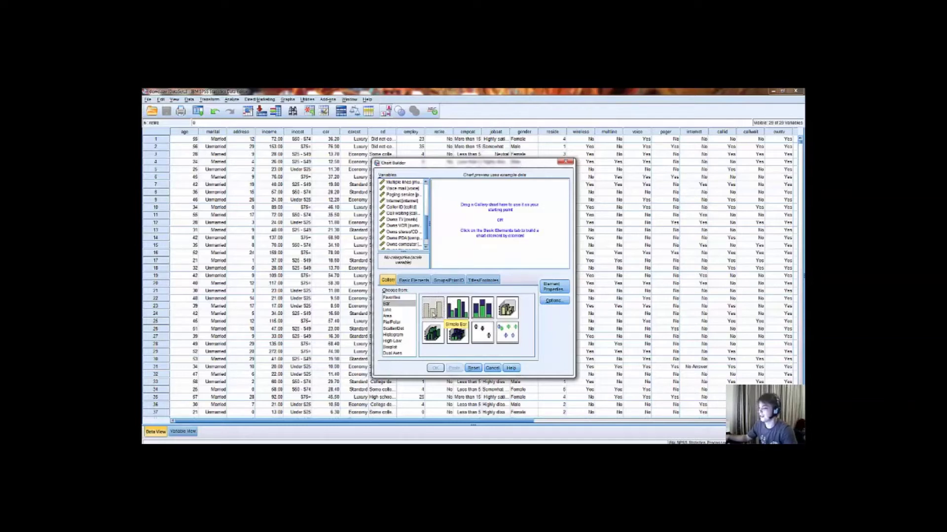
left_click_drag(432, 312, 492, 240)
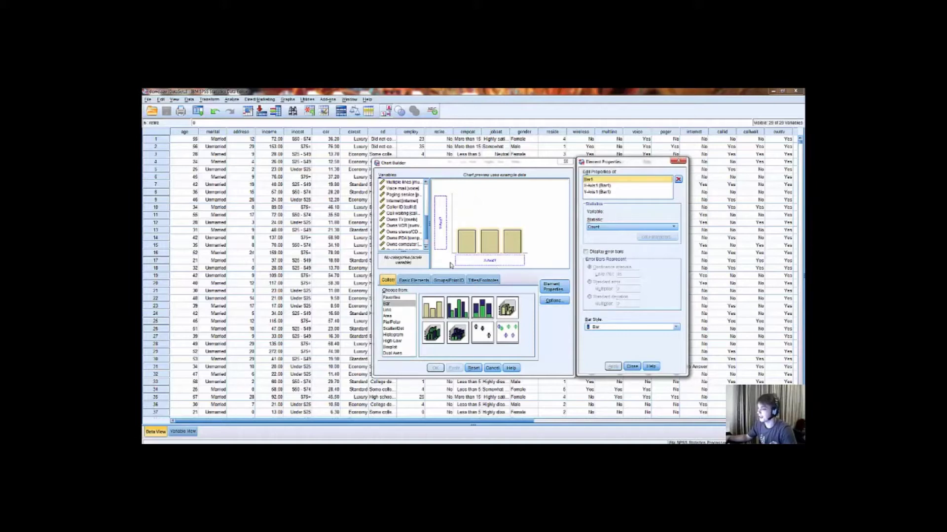
left_click_drag(428, 221, 428, 236)
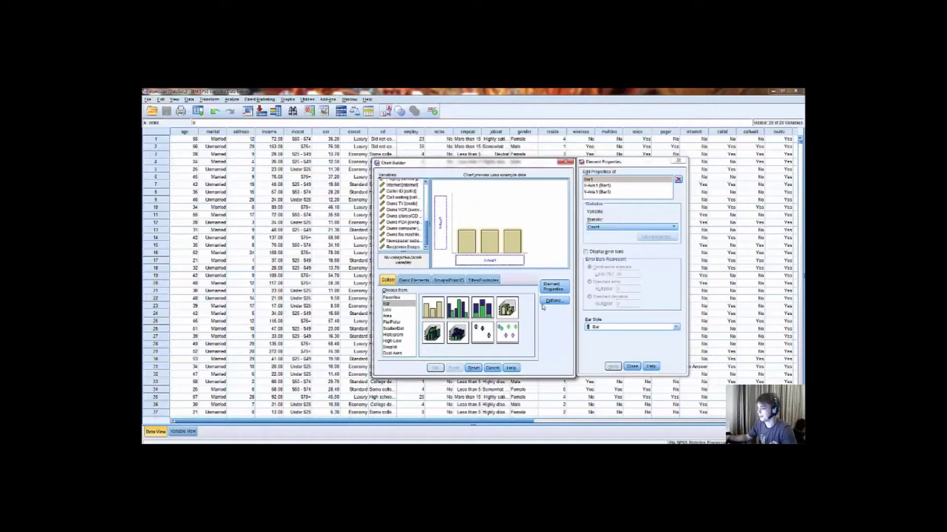
Enlarge the Chart Builder window and move Element Properties aside.
left_click_drag(575, 378, 603, 393)
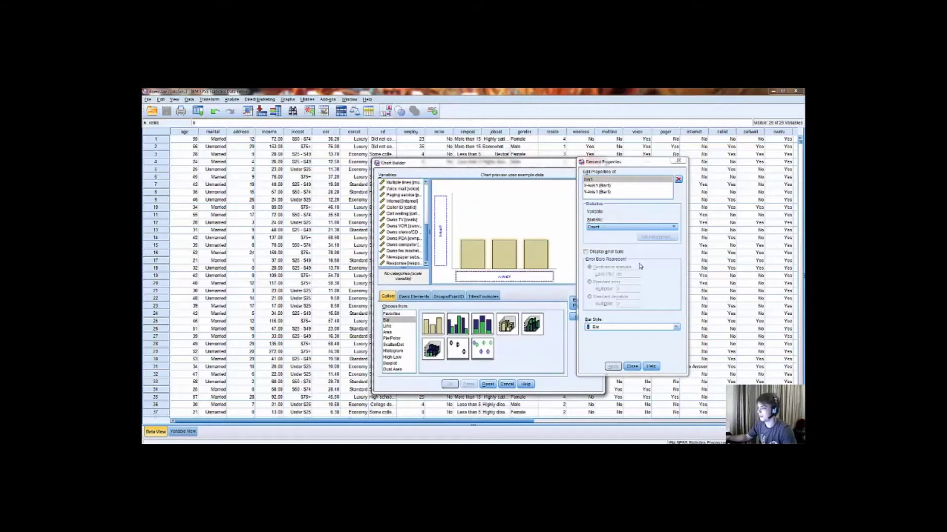
left_click_drag(627, 163, 681, 164)
scroll(411, 213, "up", 10)
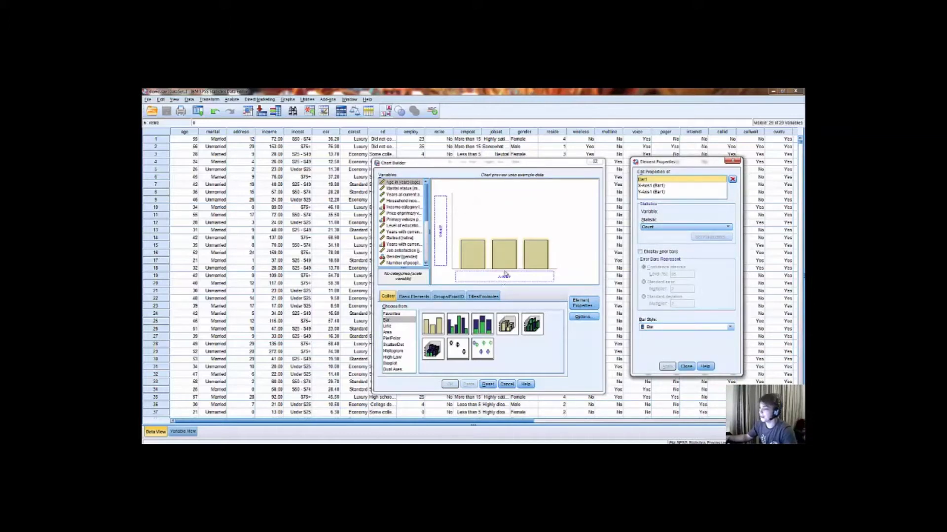
scroll(400, 220, "down", 4)
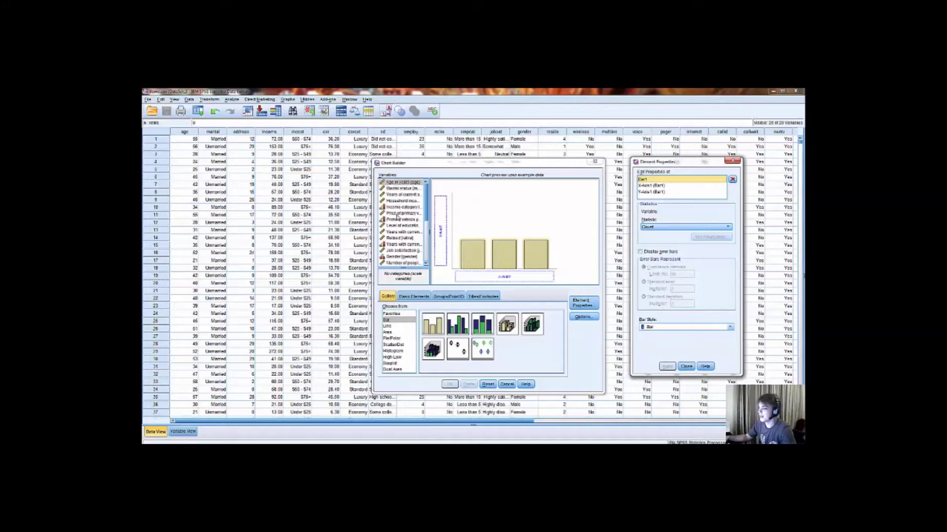
scroll(395, 223, "up", 4)
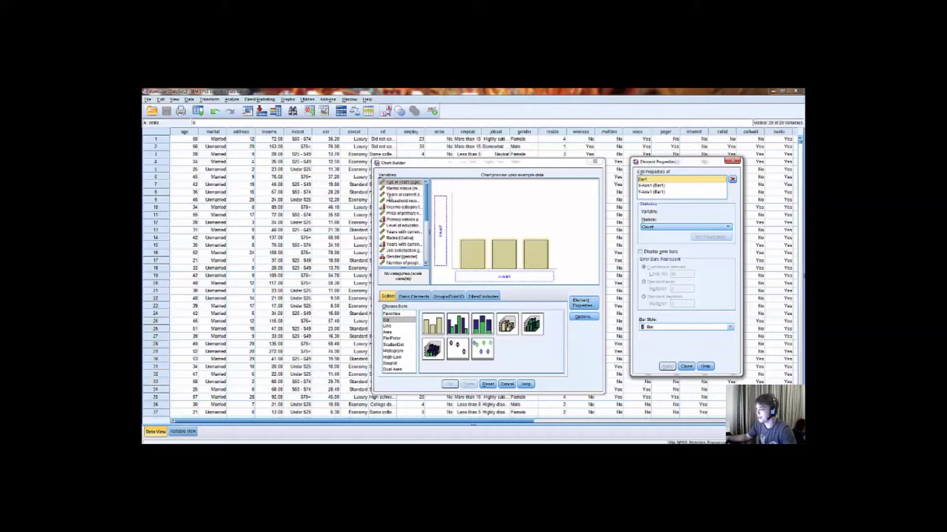
scroll(409, 215, "down", 5)
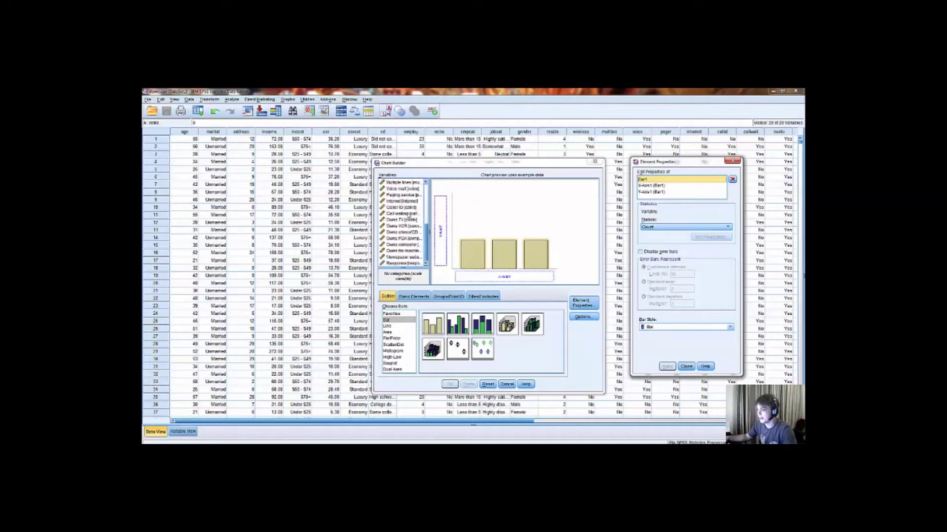
scroll(411, 213, "up", 1)
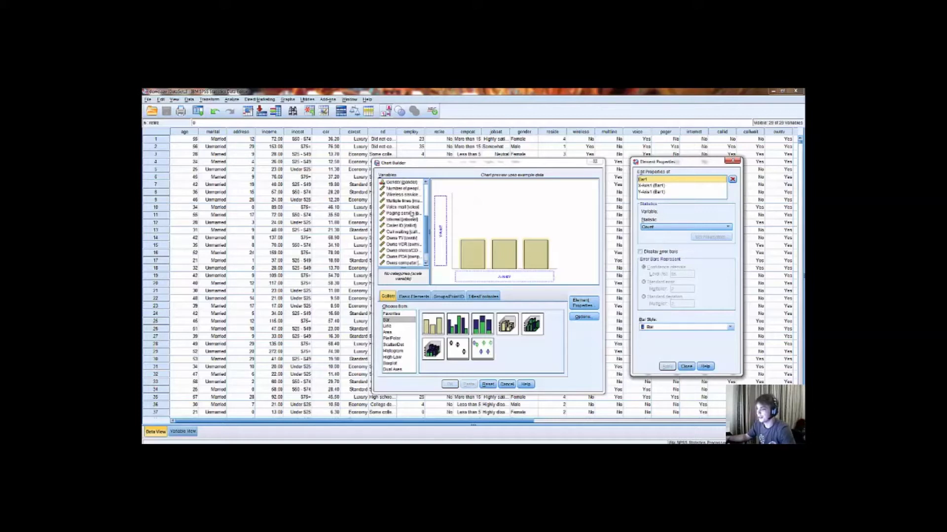
scroll(415, 225, "up", 2)
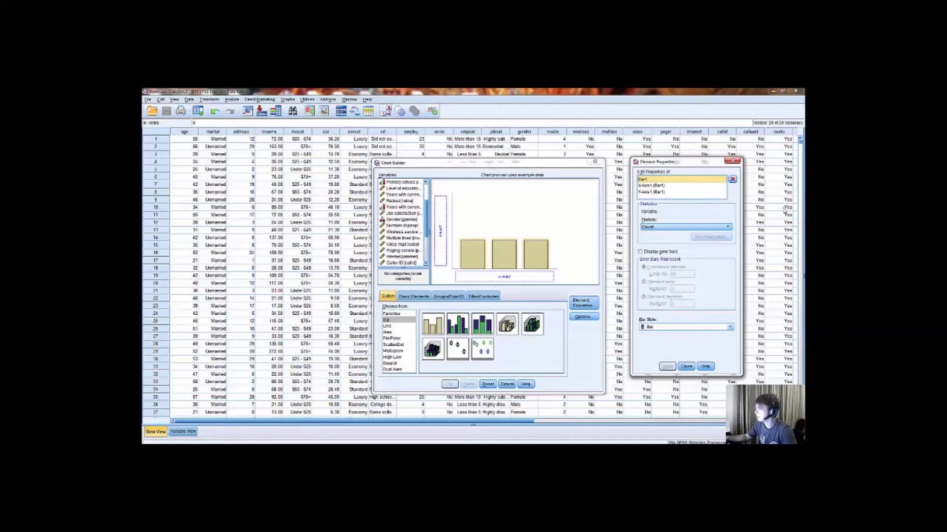
Set the Job satisfaction variable's measurement level to Ordinal.
left_click_drag(374, 276, 341, 276)
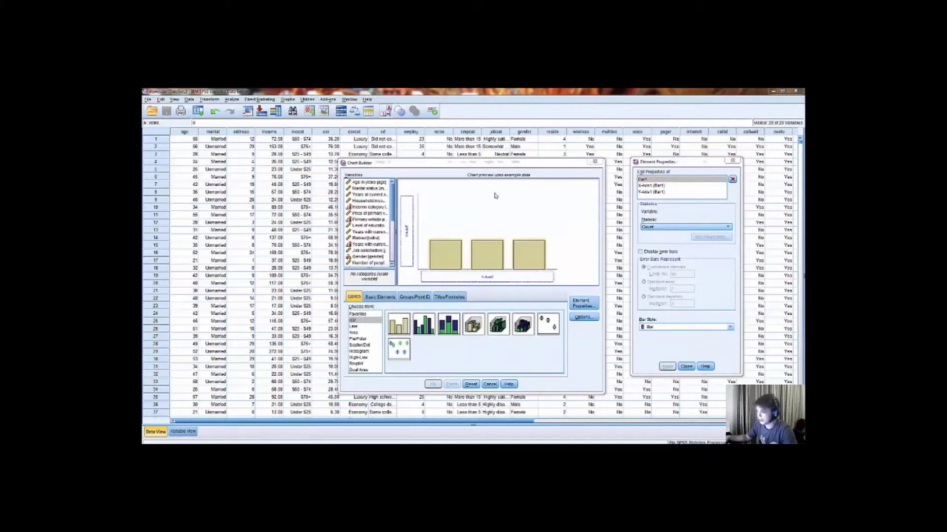
left_click(370, 251)
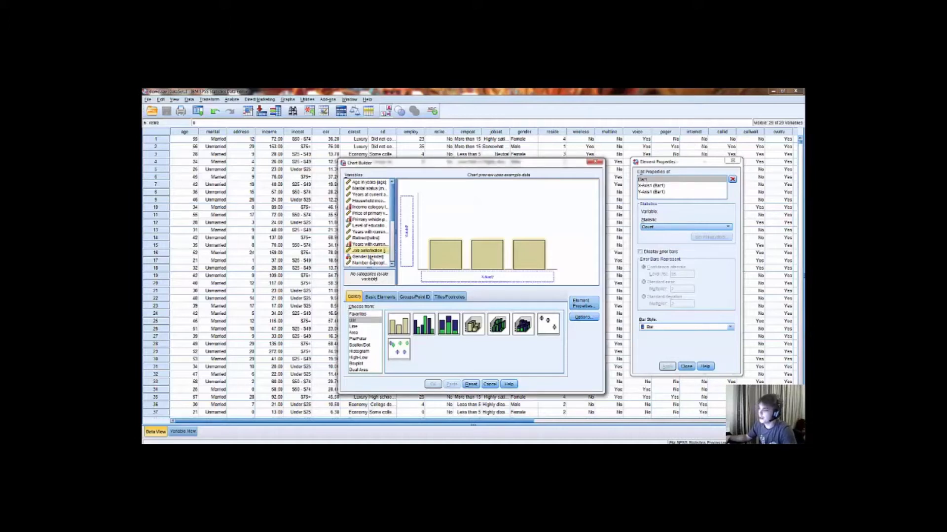
right_click(371, 252)
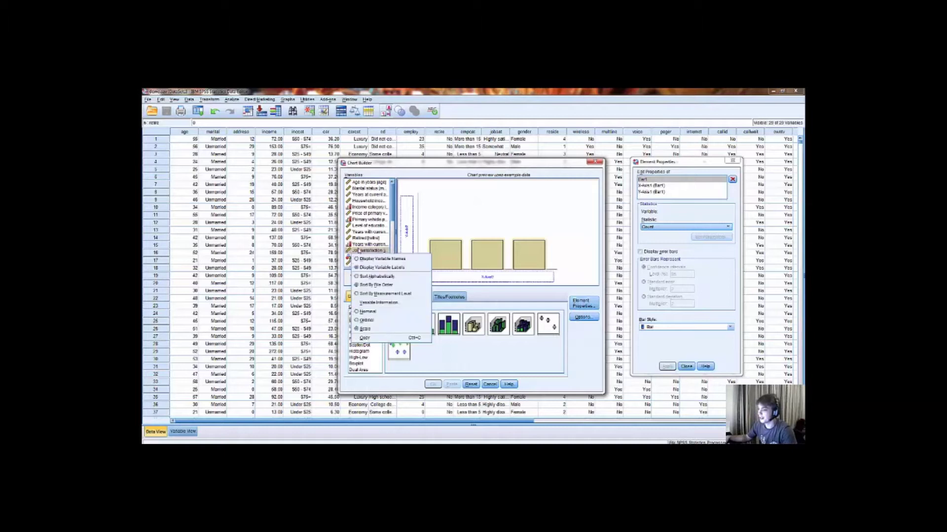
left_click(388, 321)
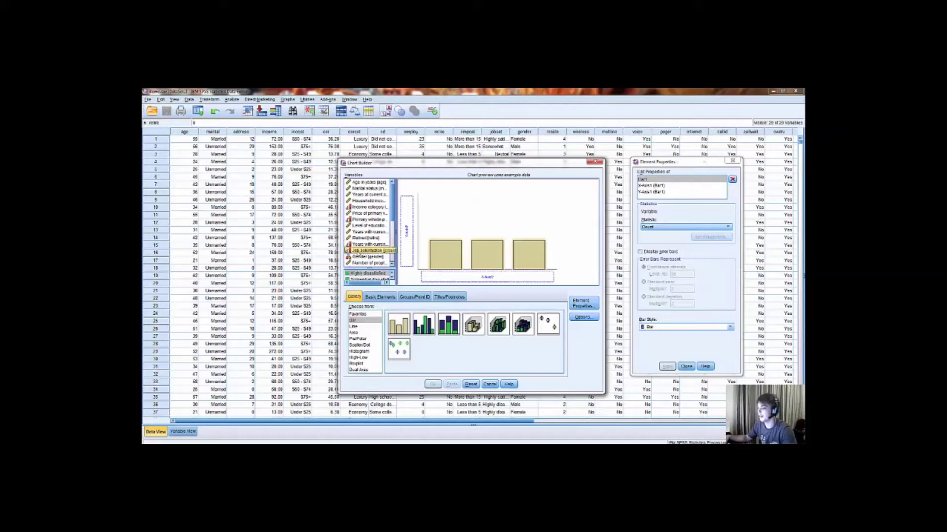
Put Job satisfaction on the bar chart's x-axis.
left_click(355, 252)
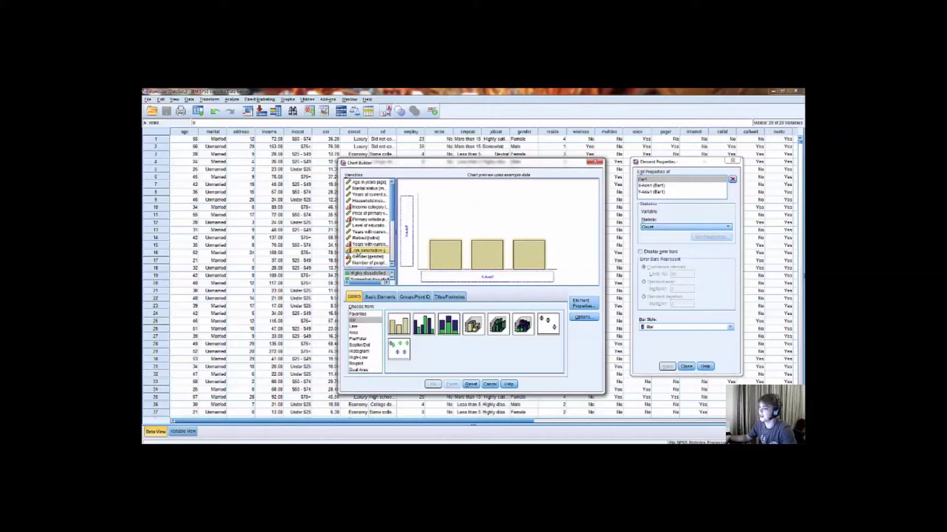
left_click_drag(366, 250, 478, 282)
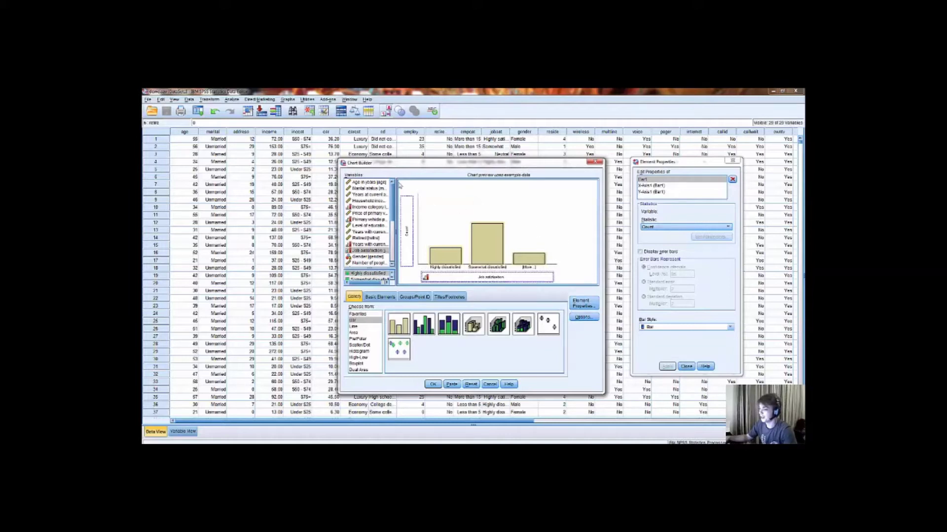
scroll(375, 222, "down", 5)
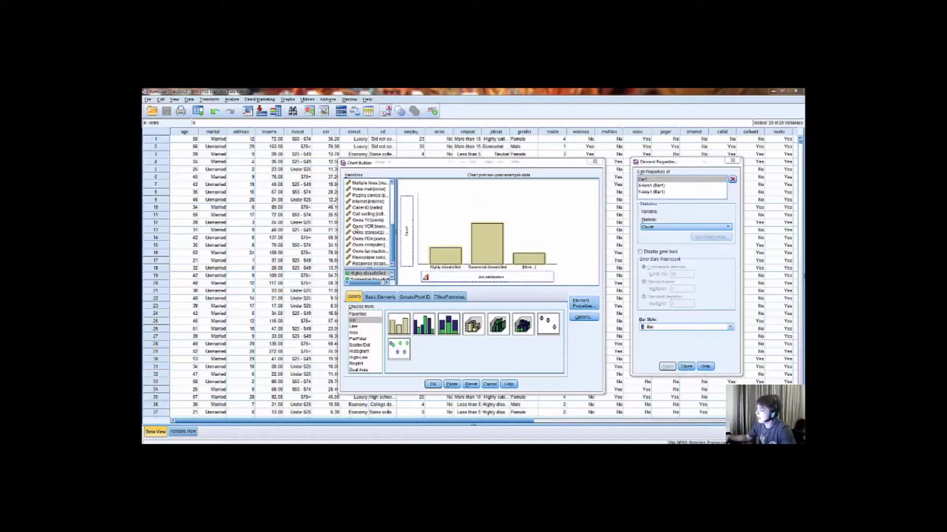
left_click(370, 212)
Put mean Household income on the y-axis and generate the bar chart.
scroll(373, 213, "up", 5)
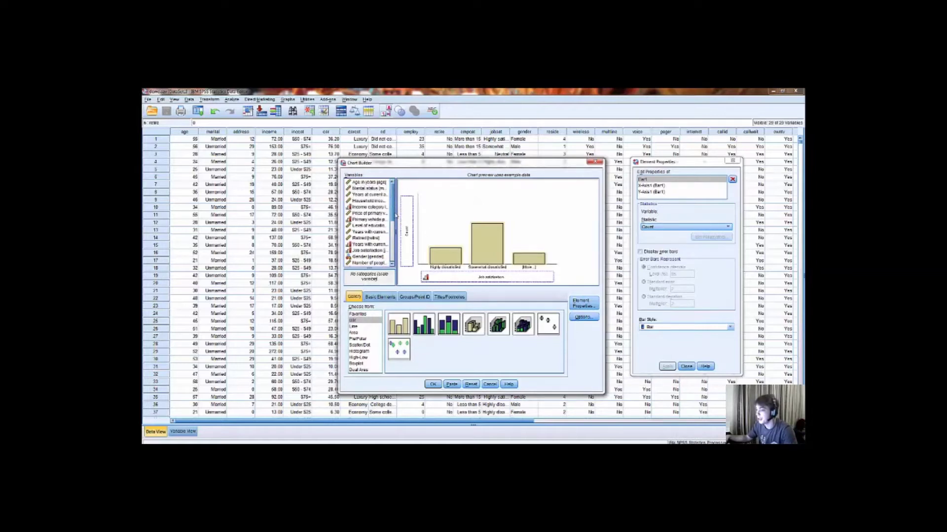
left_click(376, 238)
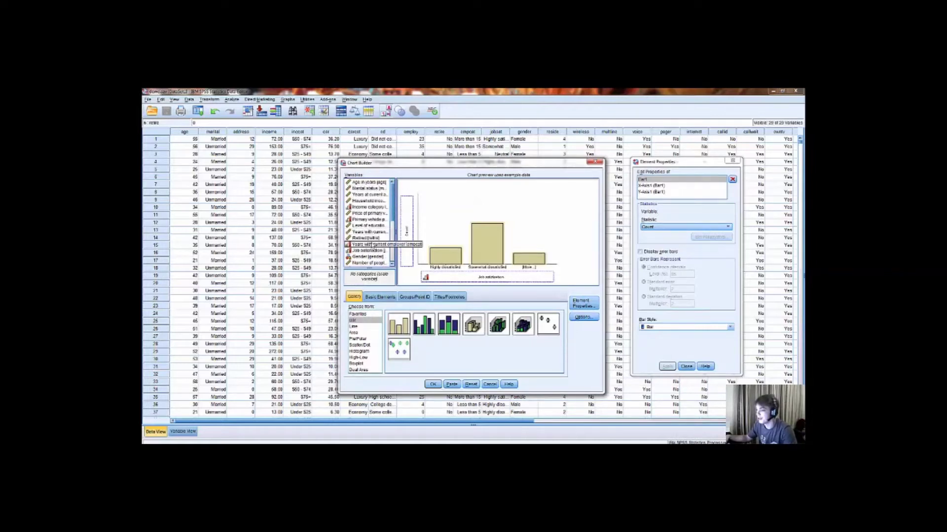
scroll(376, 251, "down", 1)
scroll(375, 251, "up", 1)
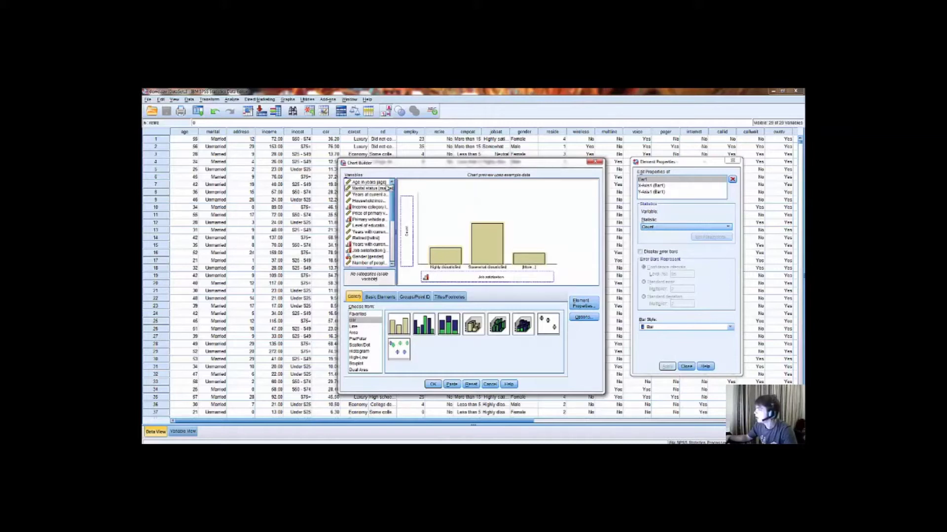
left_click_drag(372, 201, 406, 228)
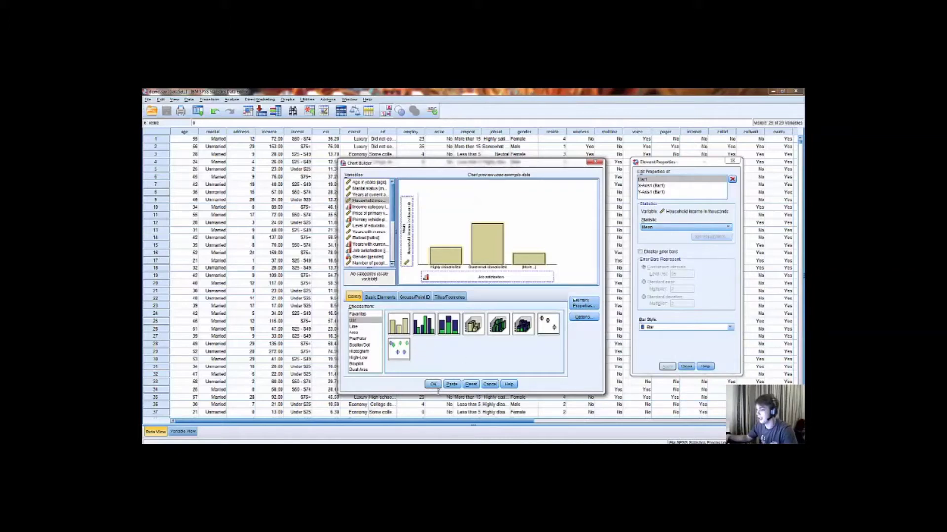
left_click(434, 387)
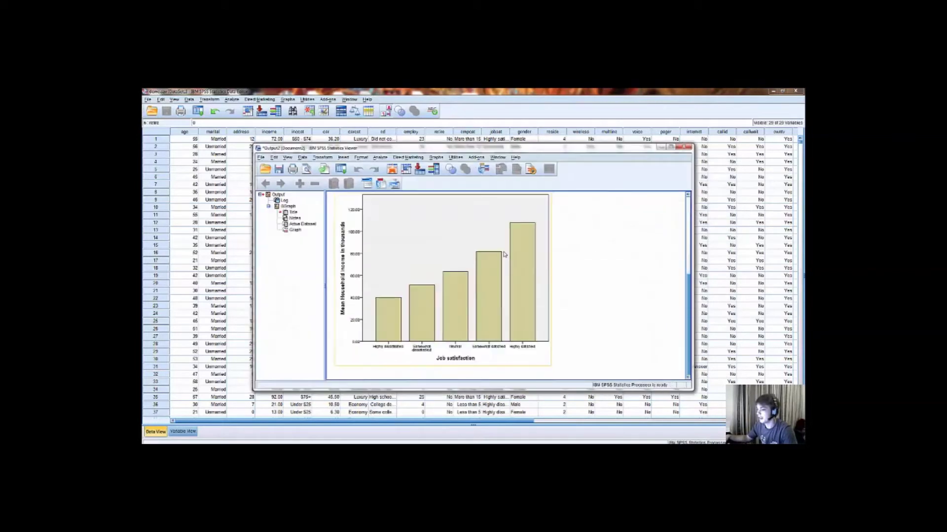
double_click(536, 151)
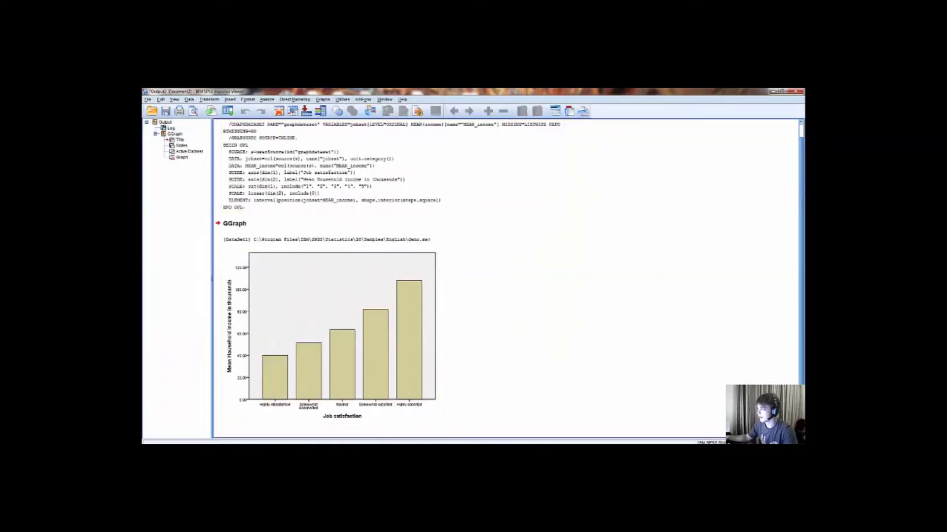
left_click(371, 278)
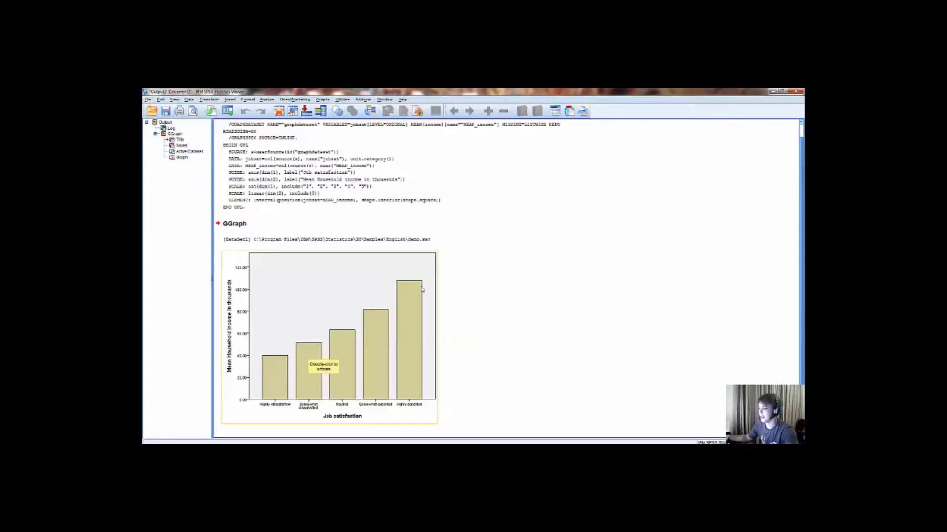
left_click(405, 353)
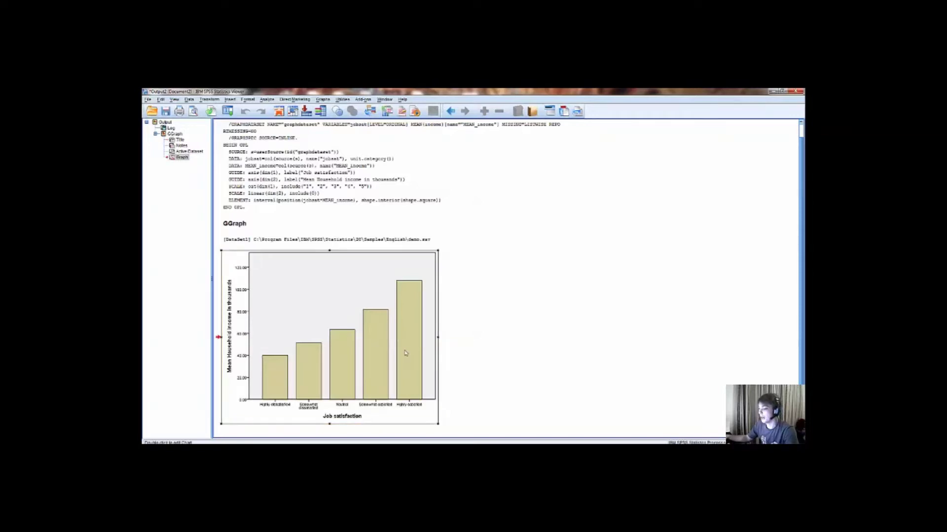
double_click(406, 354)
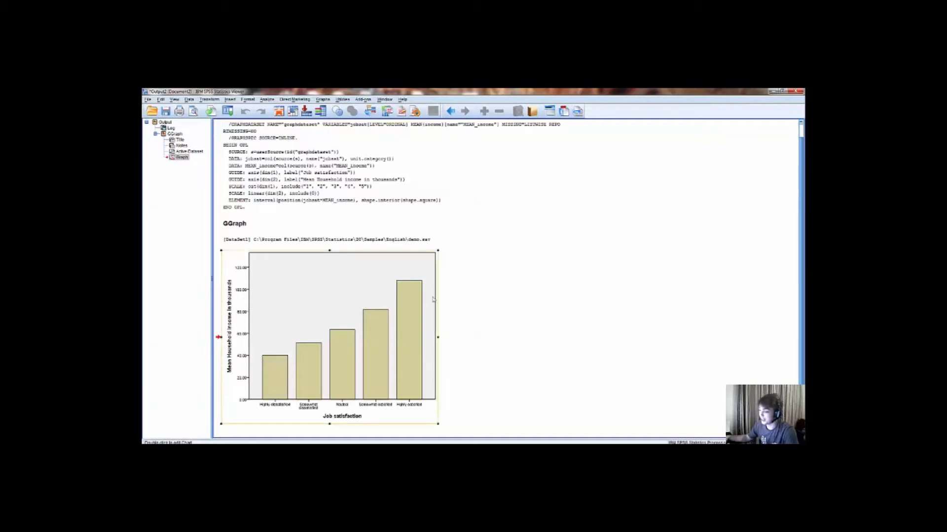
left_click(572, 283)
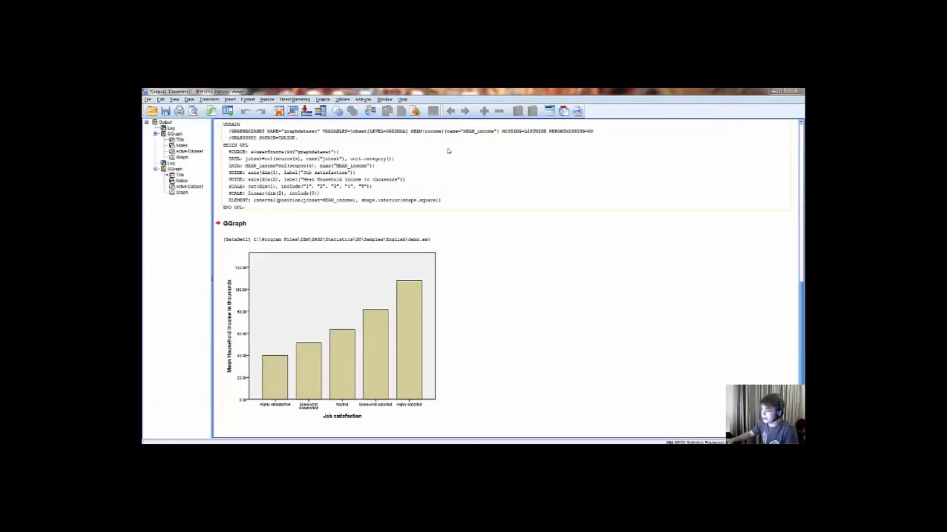
left_click(353, 271)
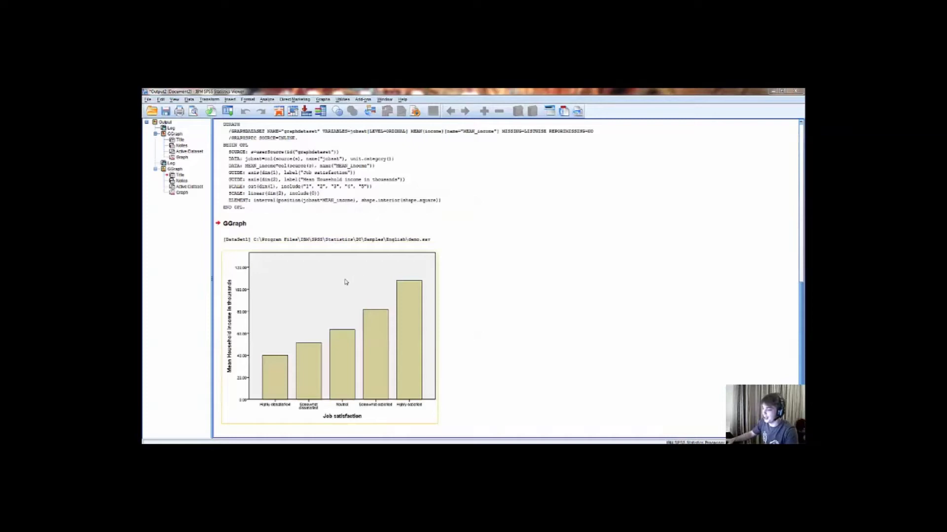
Open the bar chart in Chart Editor and show data labels with each bar's mean income.
double_click(345, 282)
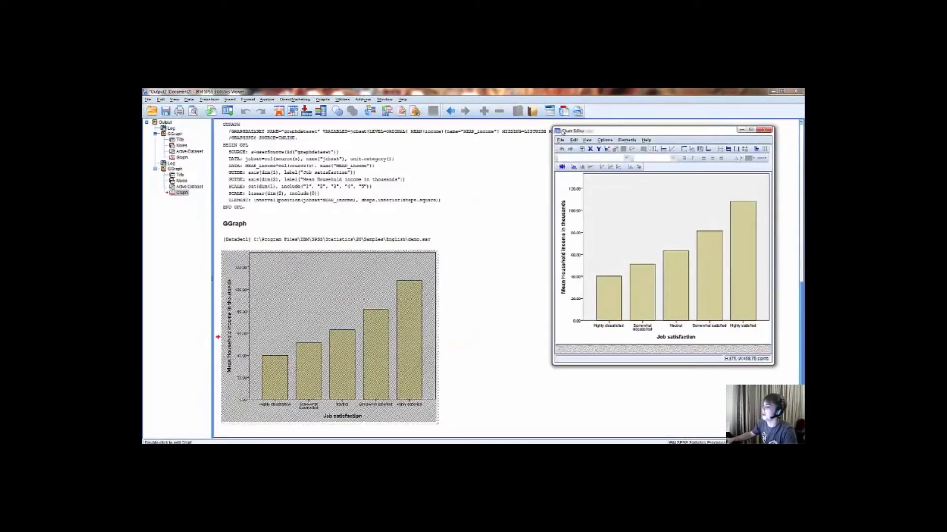
left_click_drag(553, 127, 449, 113)
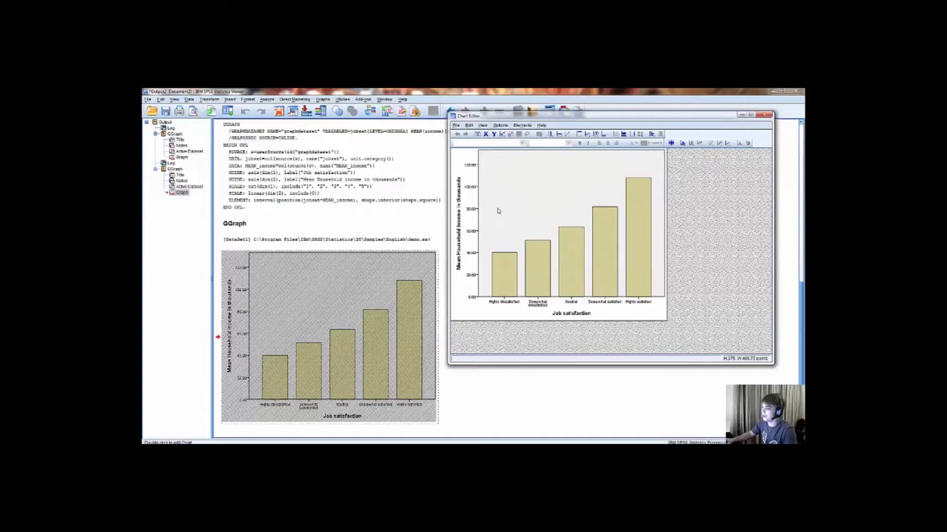
left_click(523, 126)
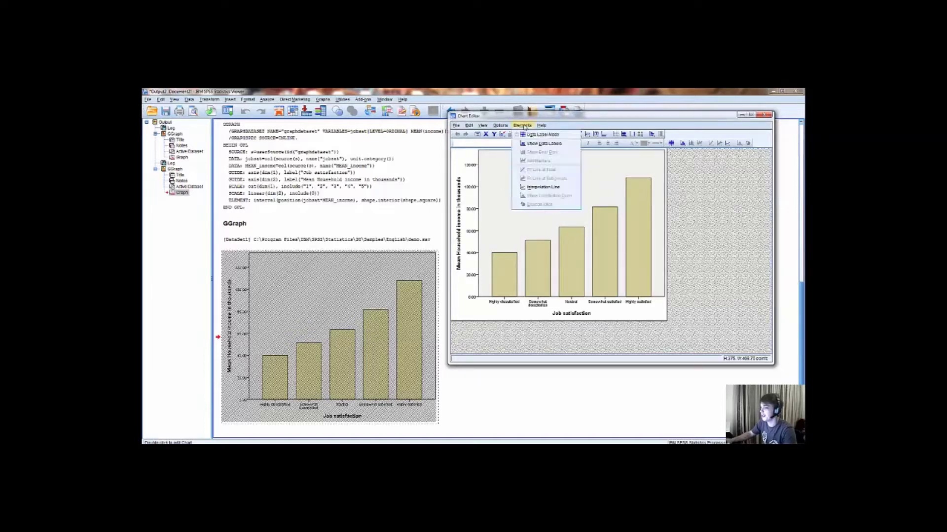
left_click(543, 143)
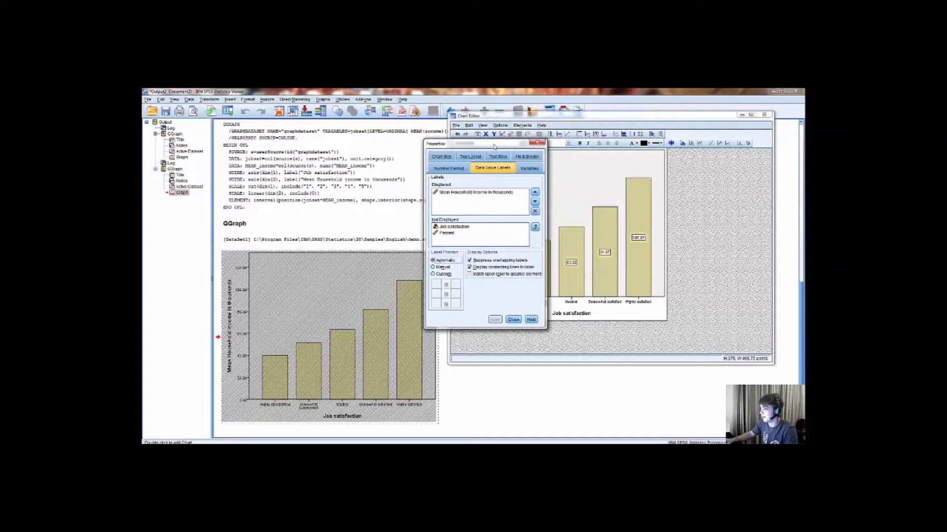
left_click_drag(495, 147, 746, 198)
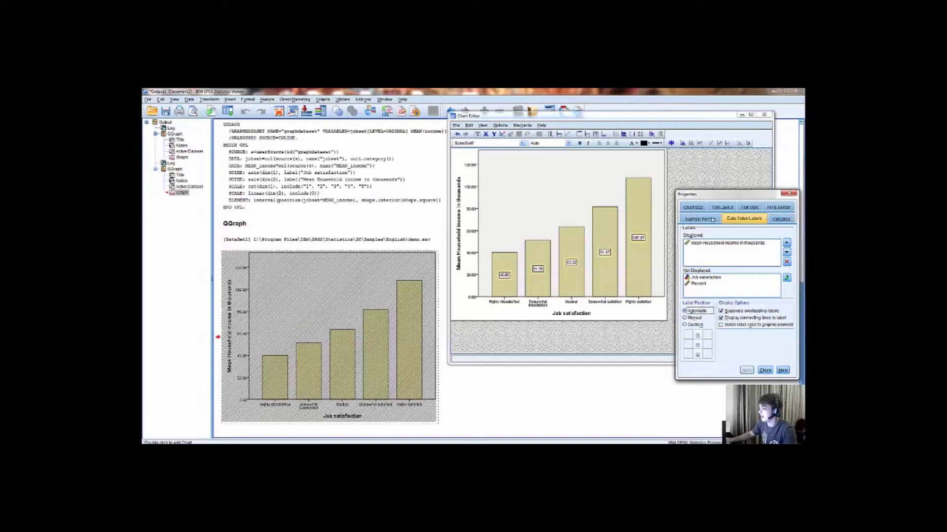
left_click_drag(732, 193, 648, 151)
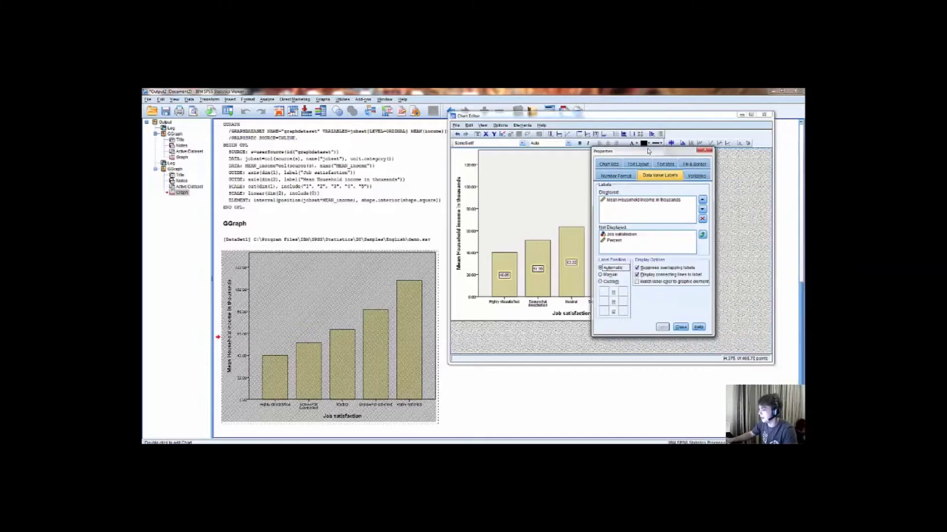
left_click(680, 328)
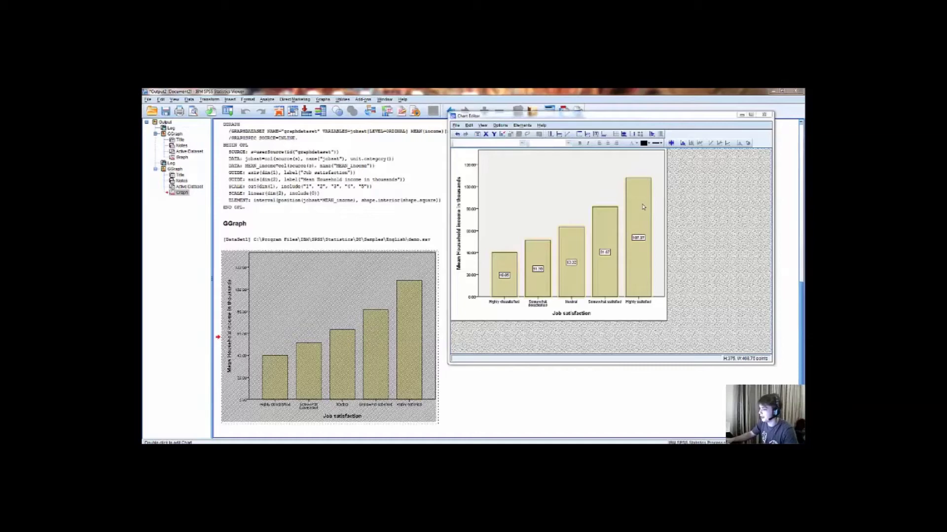
Fill all five bars green and close the Chart Editor.
double_click(641, 206)
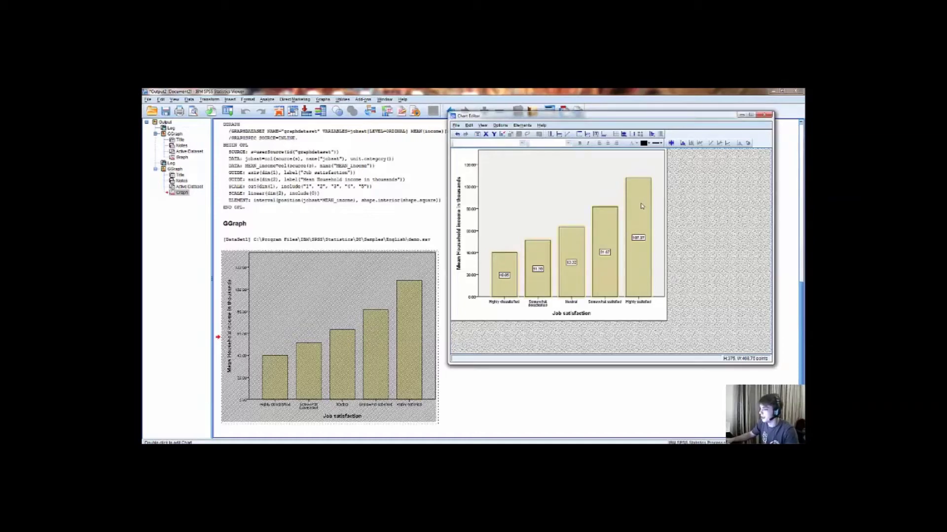
left_click_drag(617, 153, 576, 139)
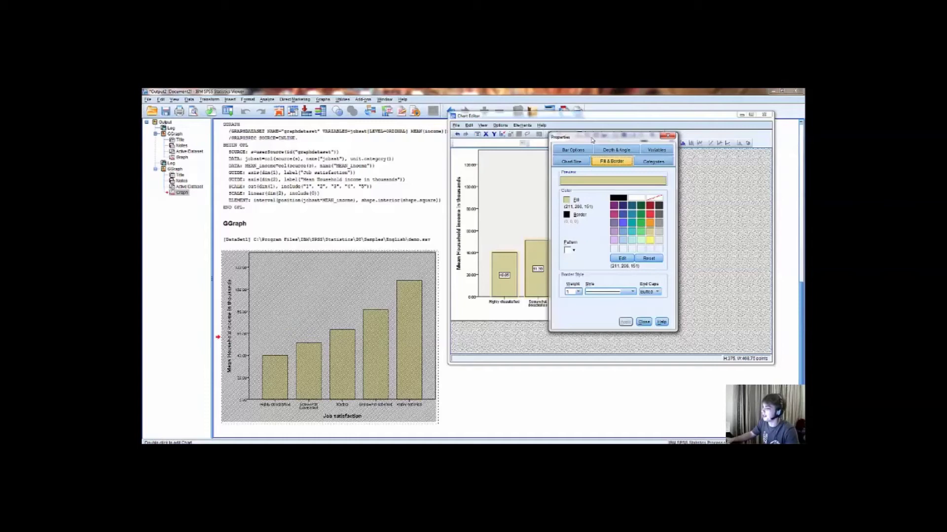
left_click_drag(569, 137, 547, 123)
left_click(620, 212)
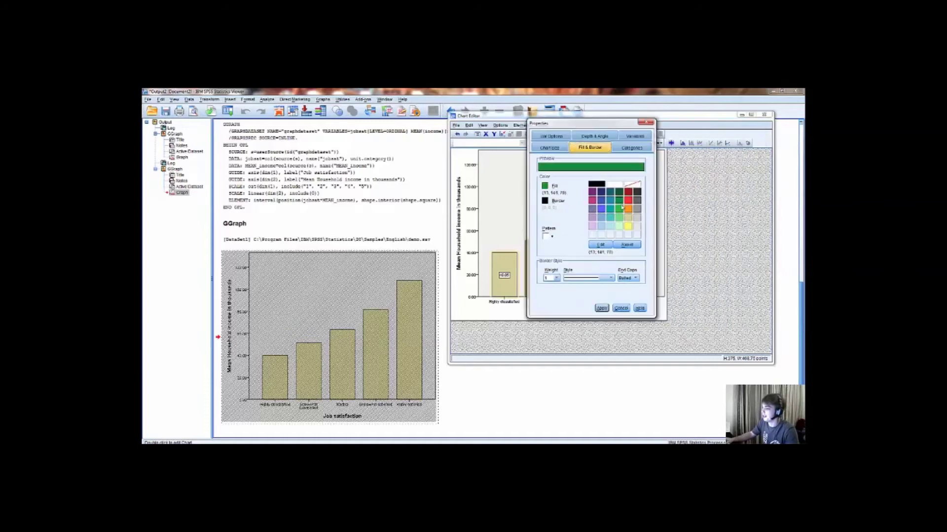
left_click(602, 308)
left_click(621, 308)
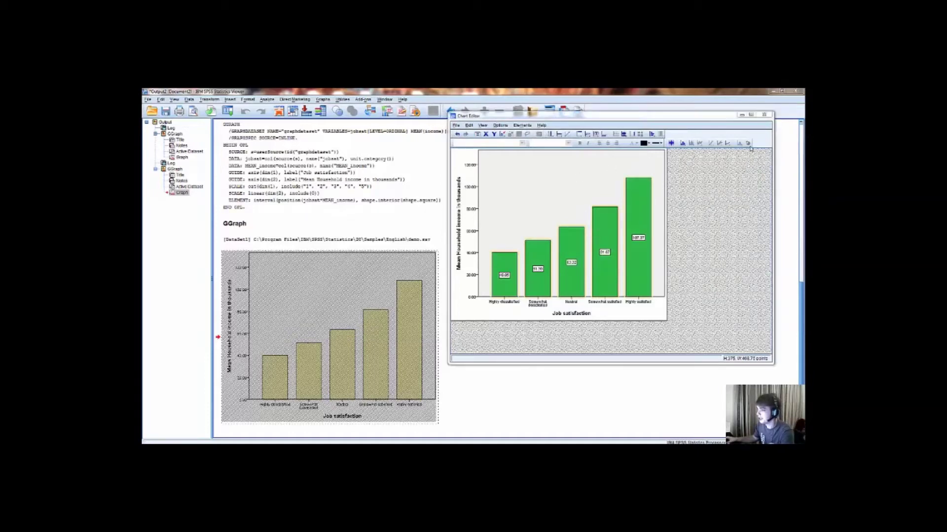
left_click(765, 116)
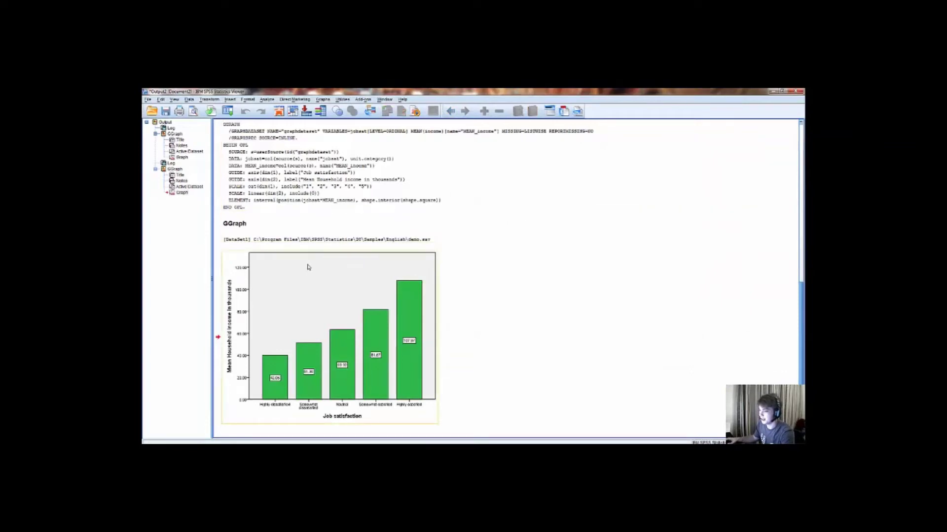
Reopen the green bar chart for editing and select the y-axis title text.
left_click(594, 243)
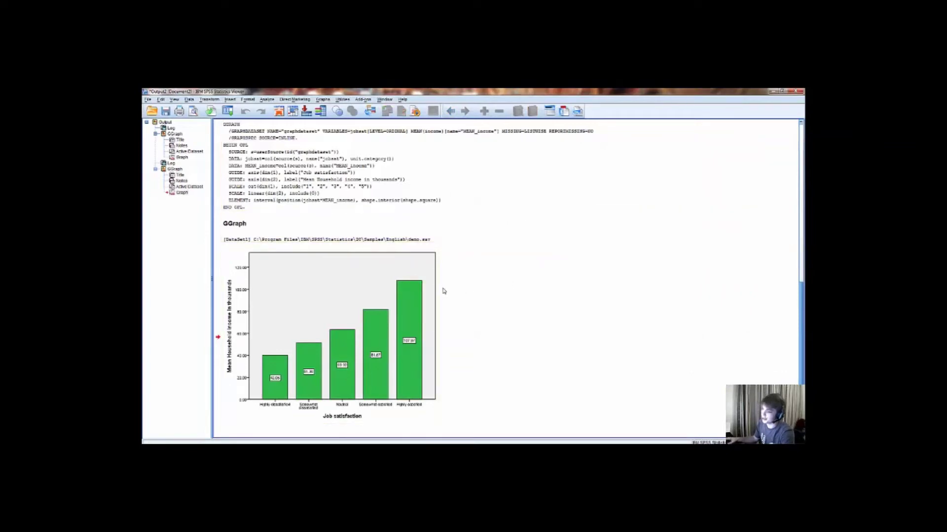
left_click(286, 294)
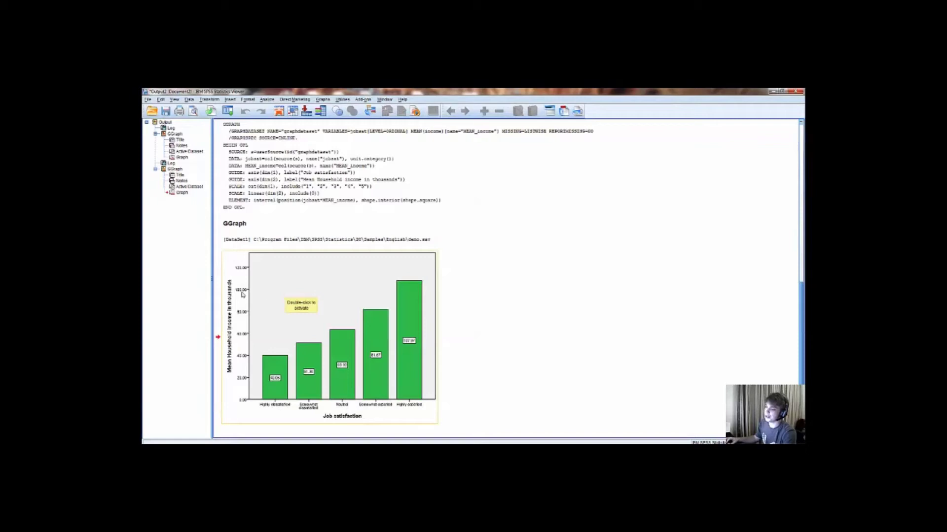
double_click(287, 296)
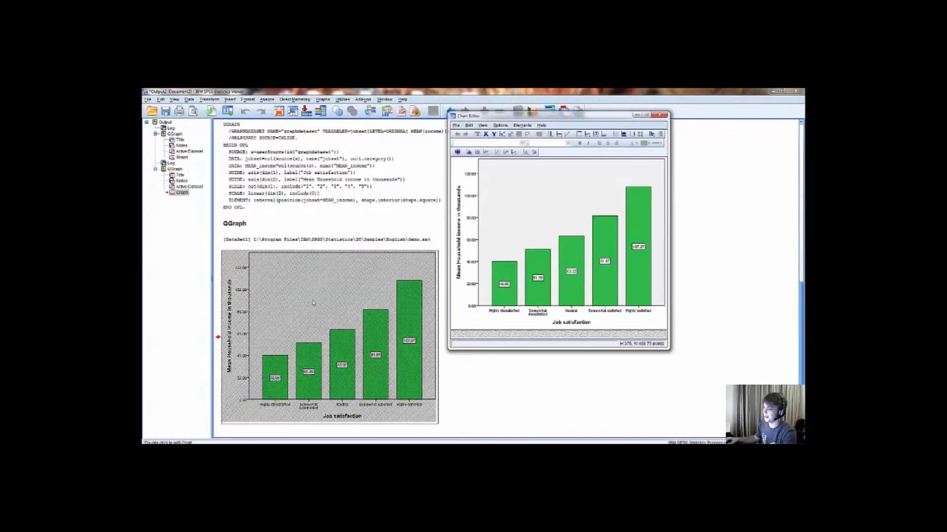
left_click(458, 255)
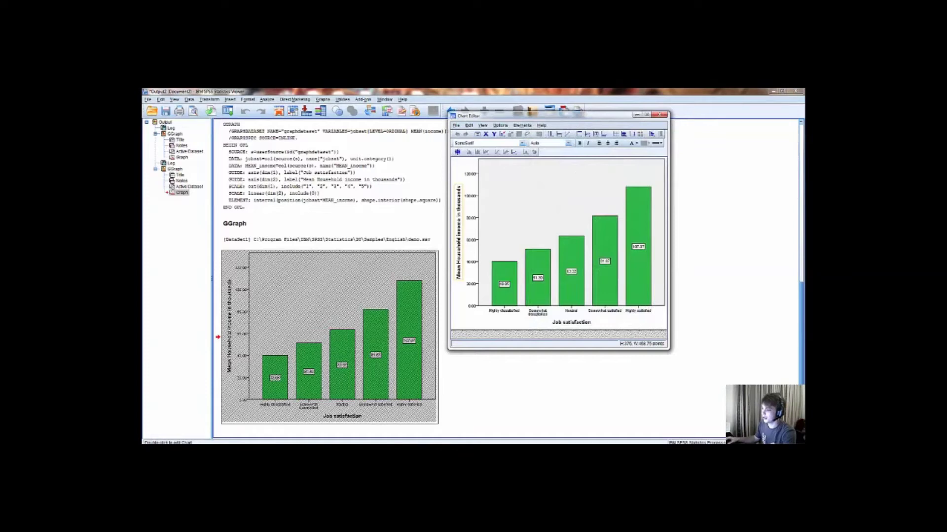
left_click(459, 255)
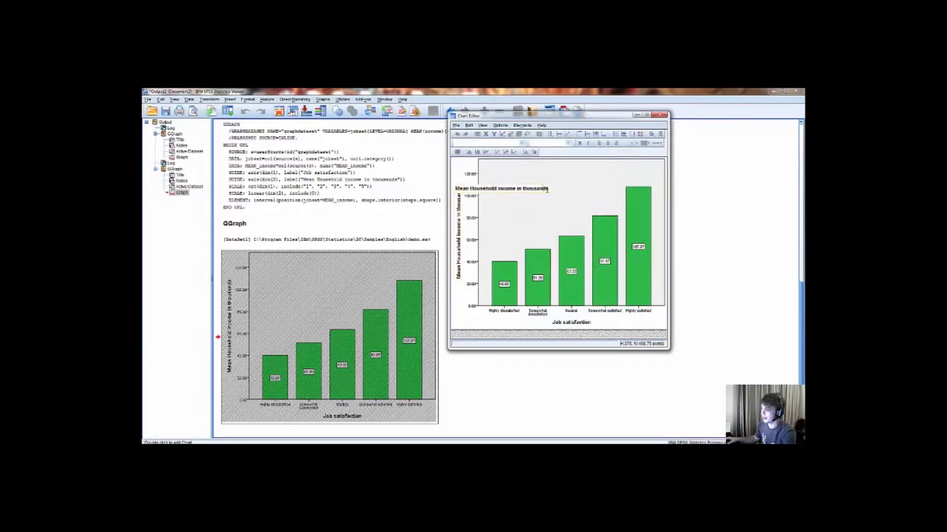
left_click_drag(548, 189, 440, 186)
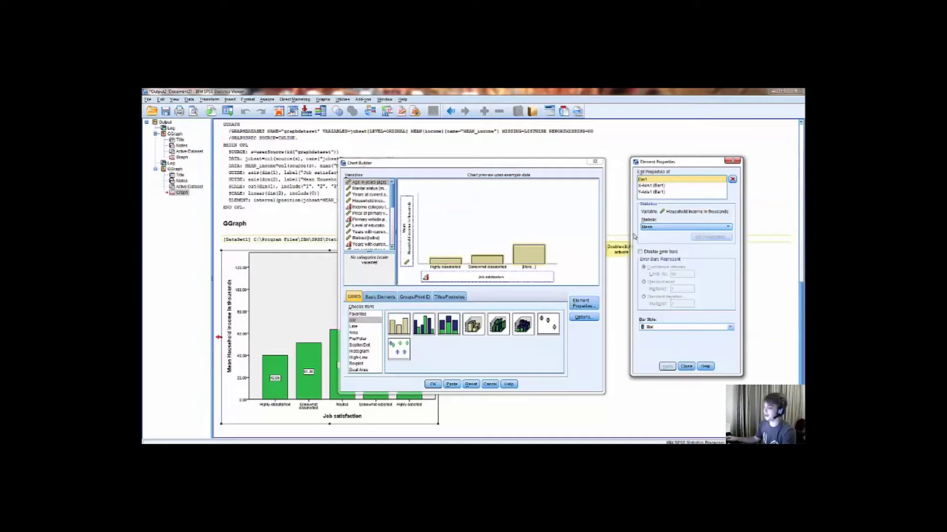
Browse the bar Statistic options, keep Mean, and close Element Properties.
left_click(662, 228)
scroll(673, 246, "down", 3)
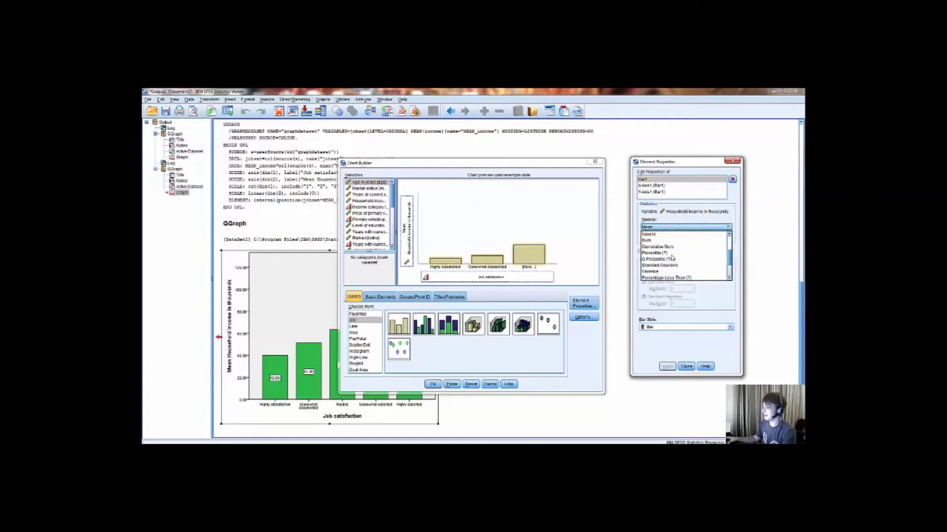
scroll(673, 254, "up", 4)
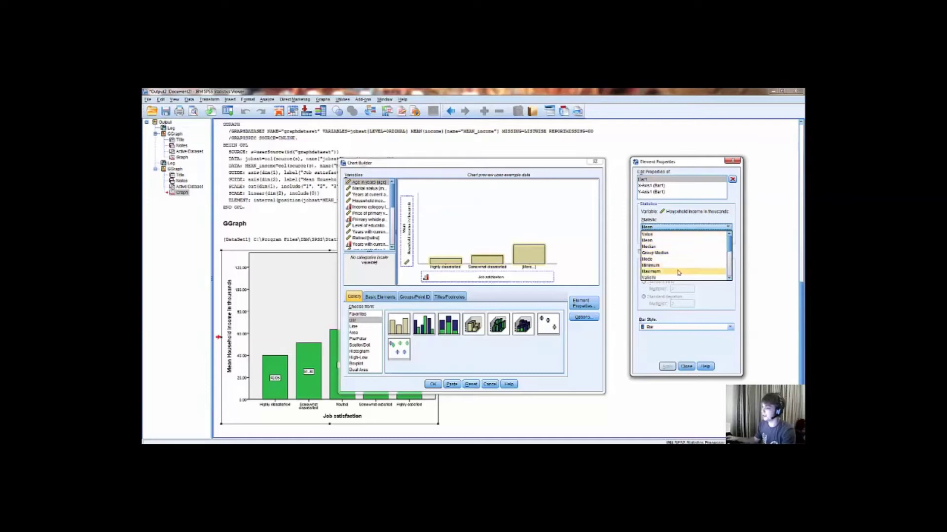
scroll(678, 273, "down", 3)
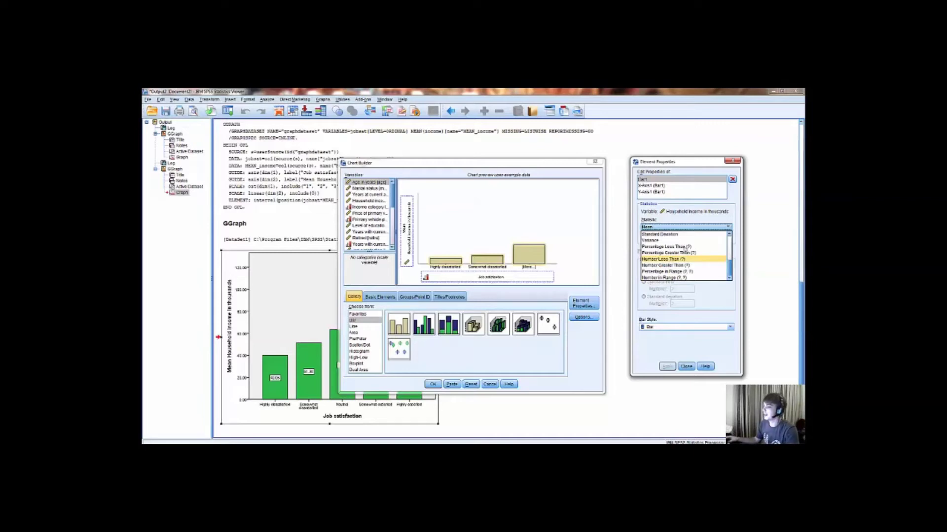
left_click(694, 232)
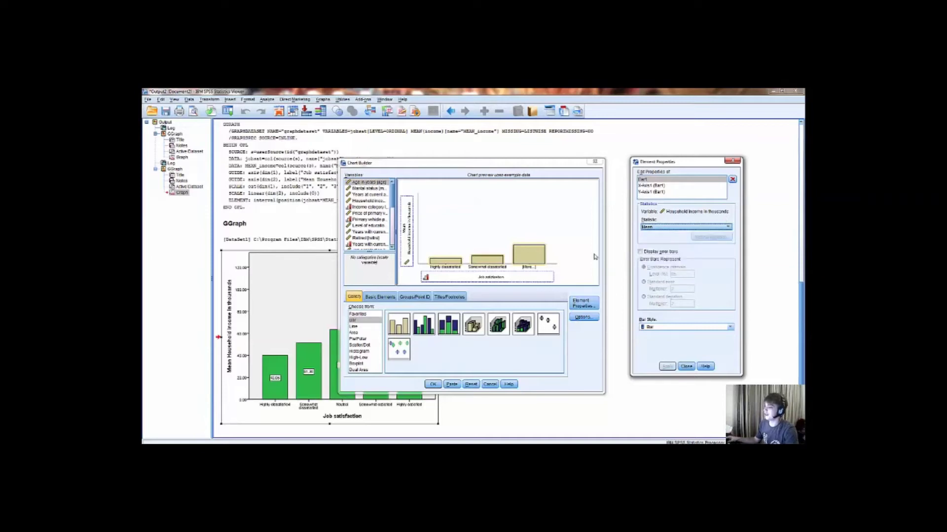
left_click(686, 366)
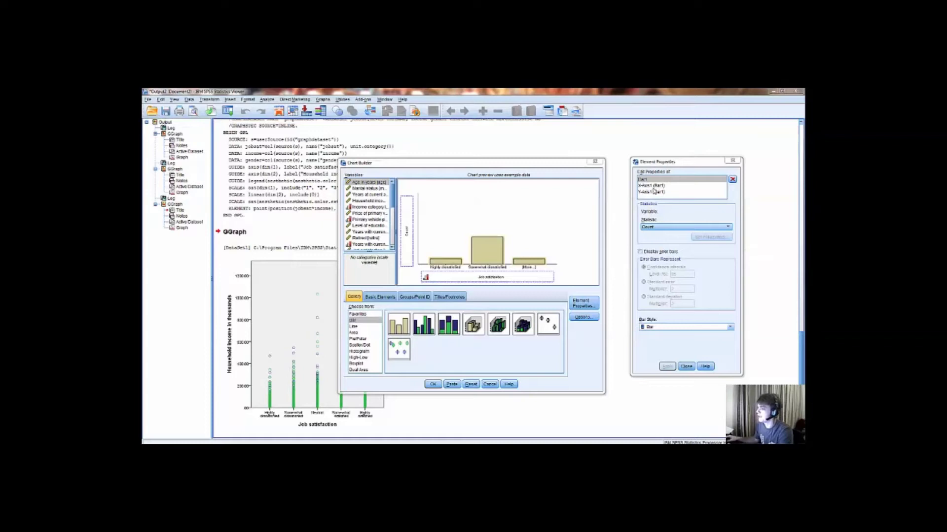
Try reordering the Neutral and Highly satisfied categories in the x-axis Order list.
left_click(661, 186)
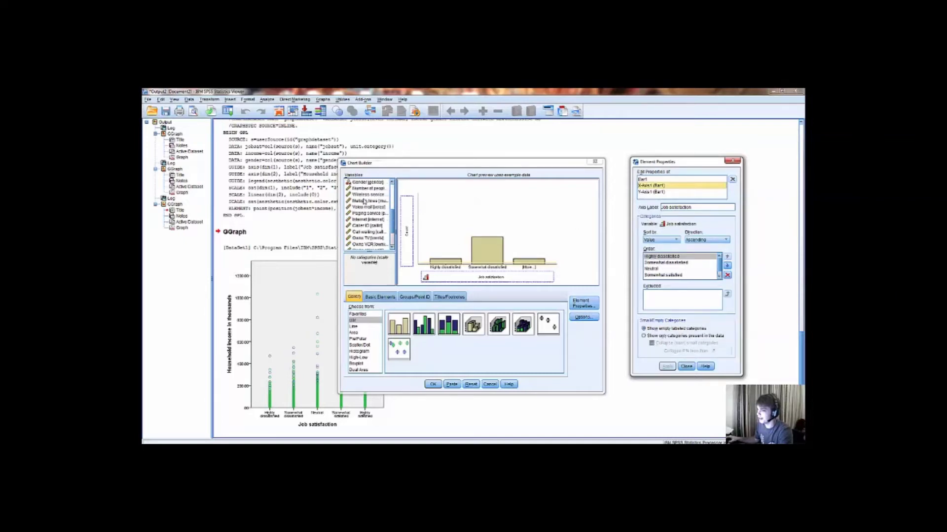
scroll(379, 228, "down", 5)
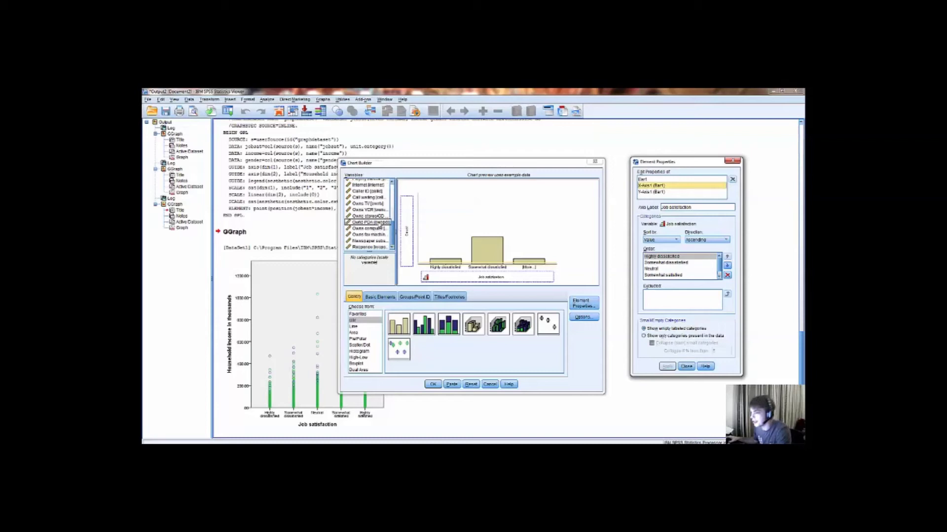
scroll(386, 222, "up", 5)
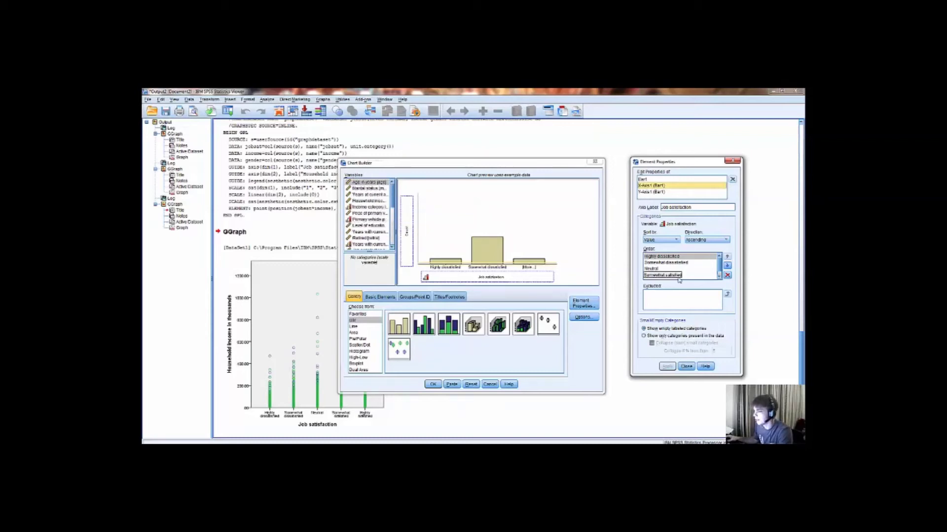
left_click_drag(698, 272, 736, 273)
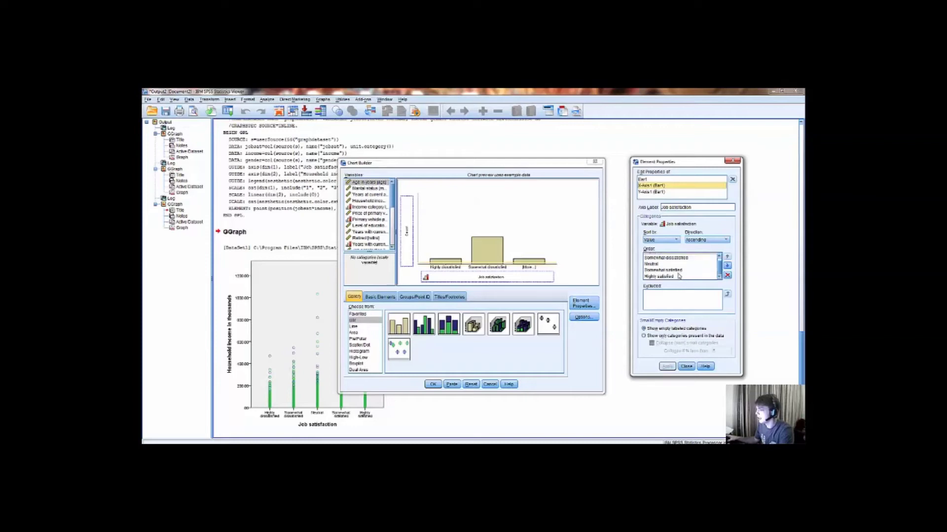
scroll(678, 271, "down", 1)
left_click(655, 276)
left_click(661, 264)
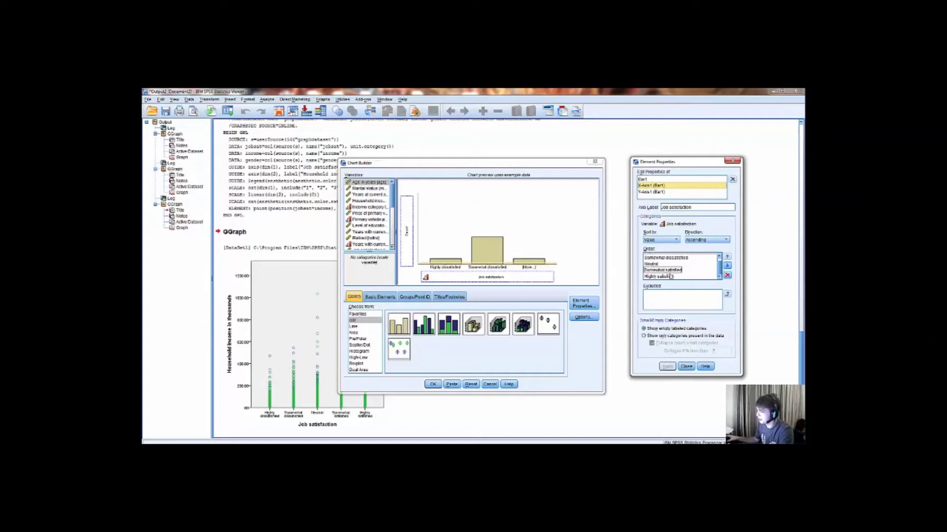
scroll(665, 271, "up", 1)
scroll(668, 274, "down", 1)
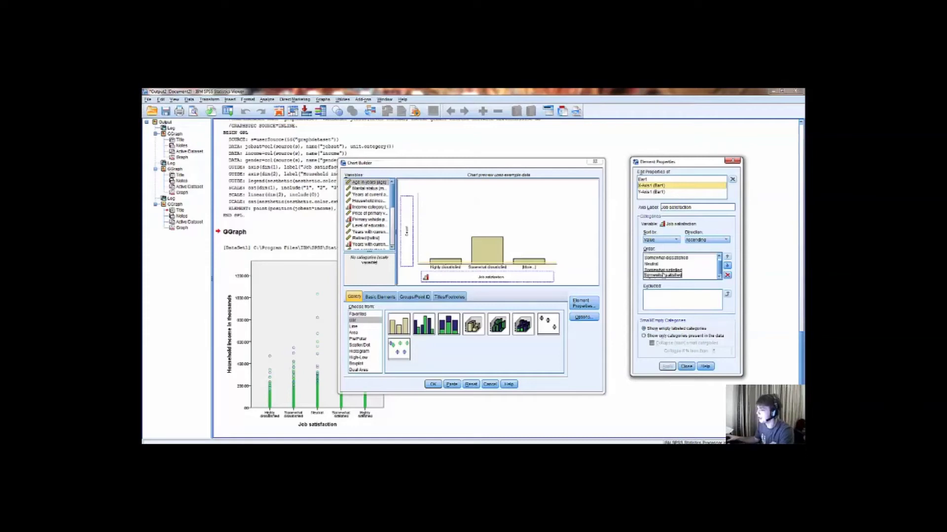
left_click(667, 276)
scroll(680, 275, "up", 1)
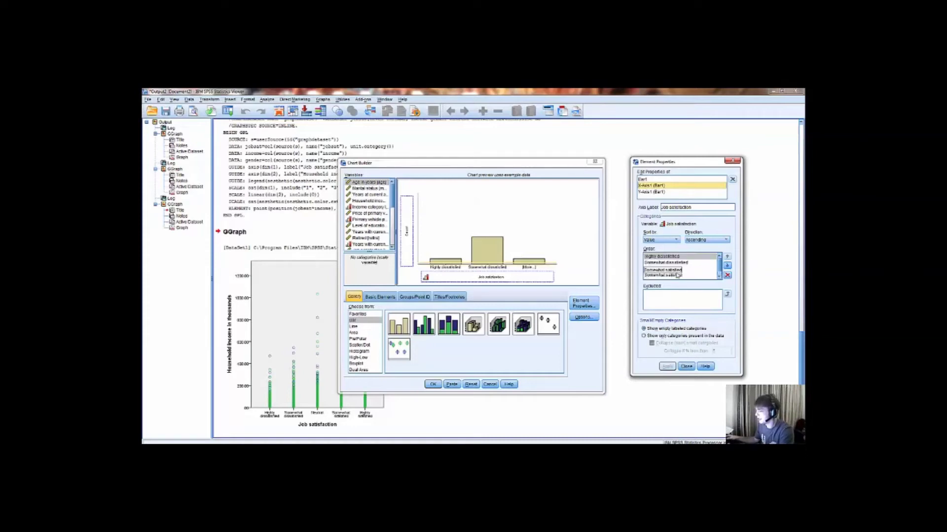
View Y-Axis1 settings (label Count, automatic range), then reset the Chart Builder.
left_click(654, 192)
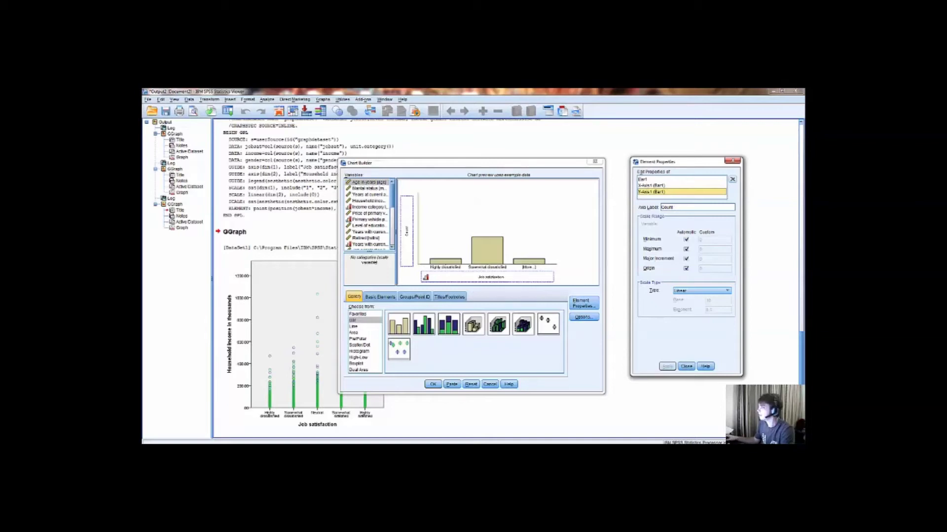
left_click(748, 202)
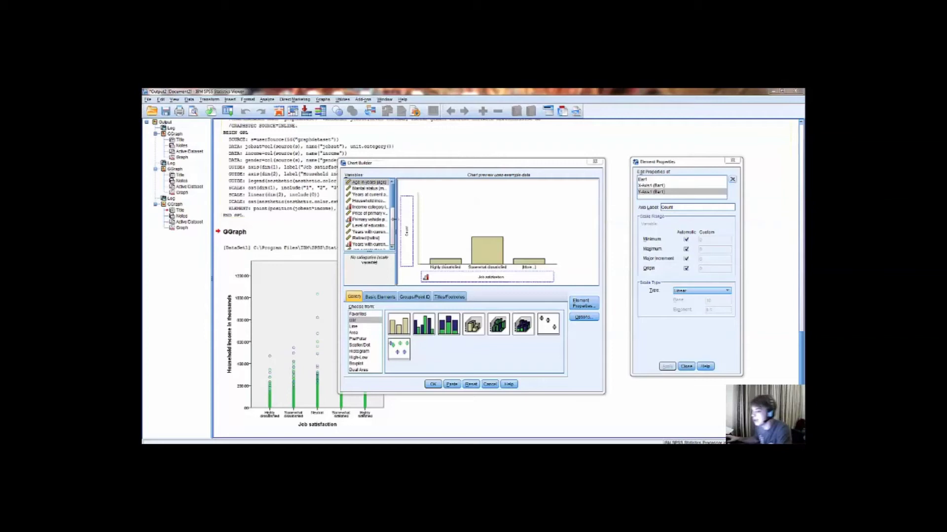
left_click(471, 385)
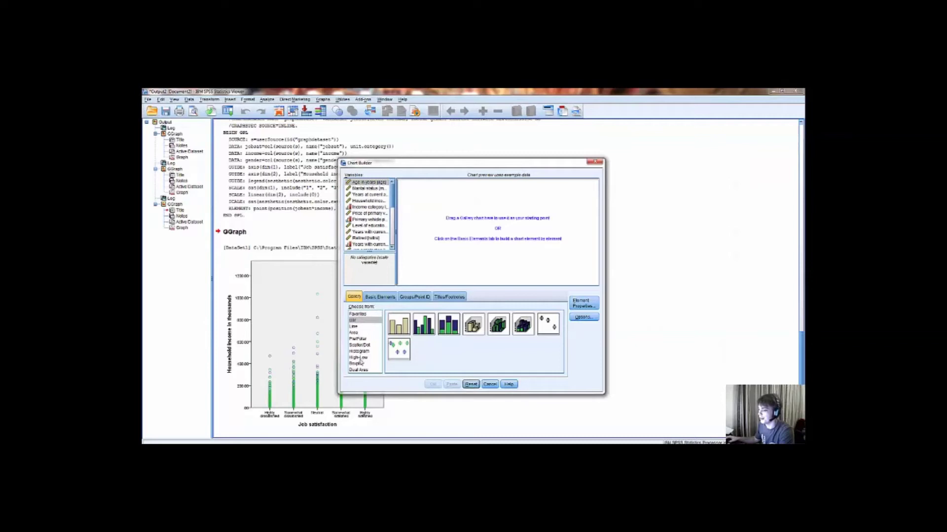
Choose Pie/Polar in the Gallery and place a pie chart in the preview.
left_click(358, 339)
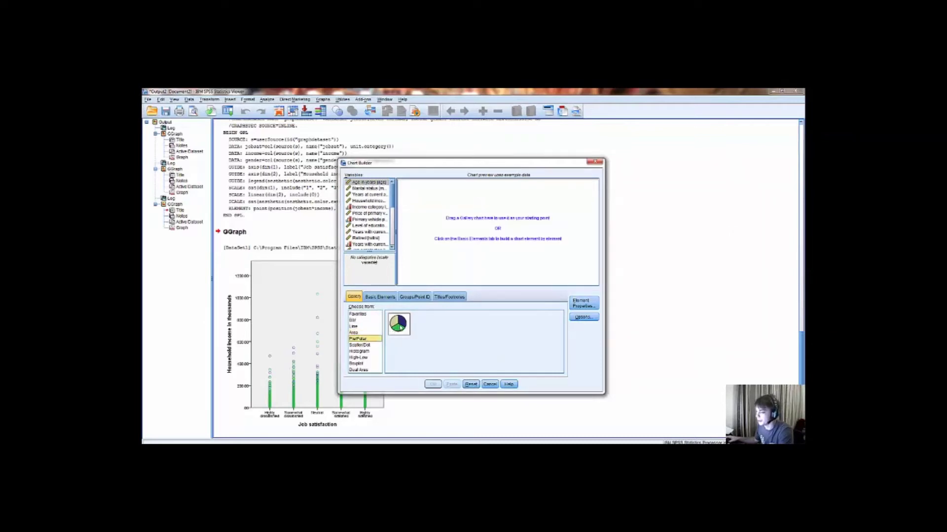
left_click_drag(398, 330, 479, 241)
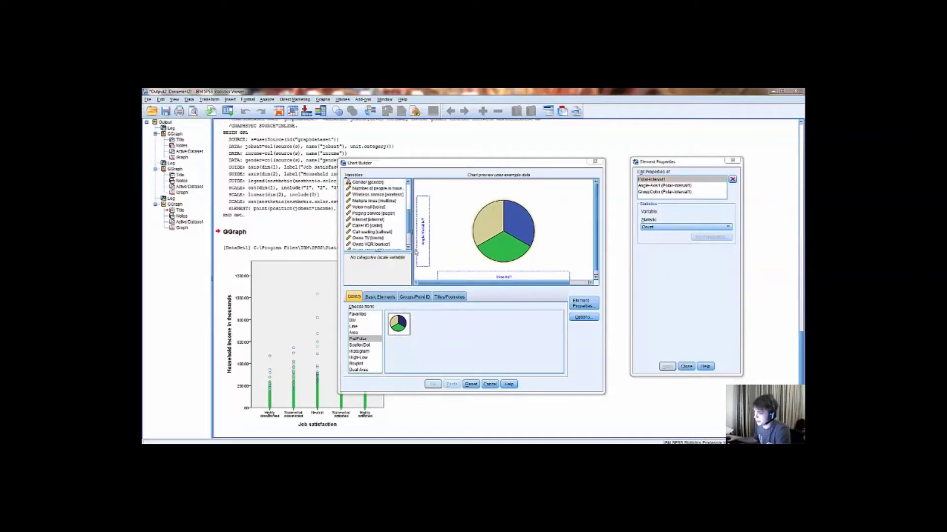
Make the Chart Builder taller and select the Internet variable in the Variables list.
left_click_drag(413, 160, 417, 112)
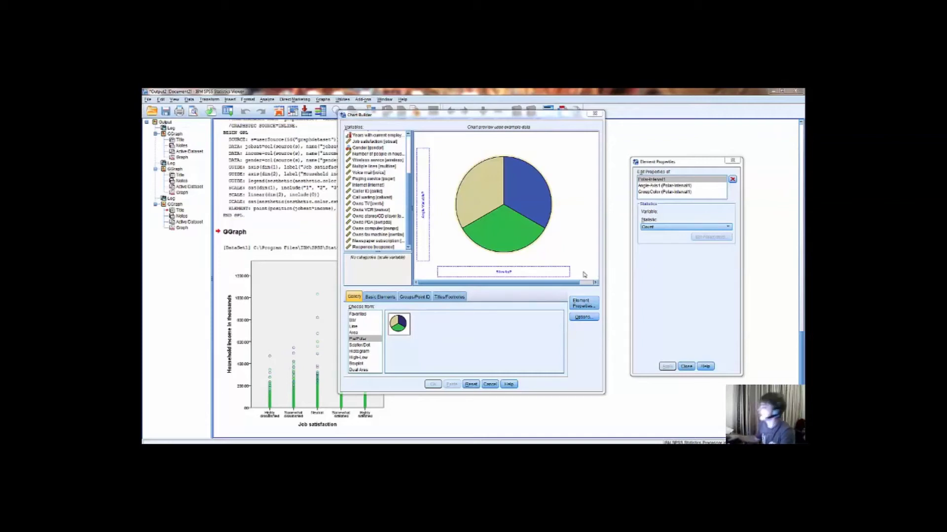
left_click(387, 222)
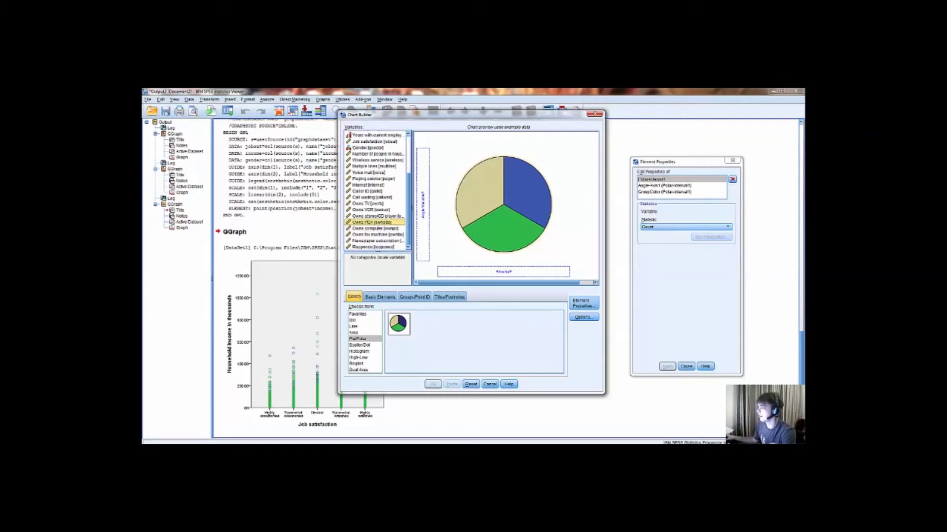
left_click(367, 204)
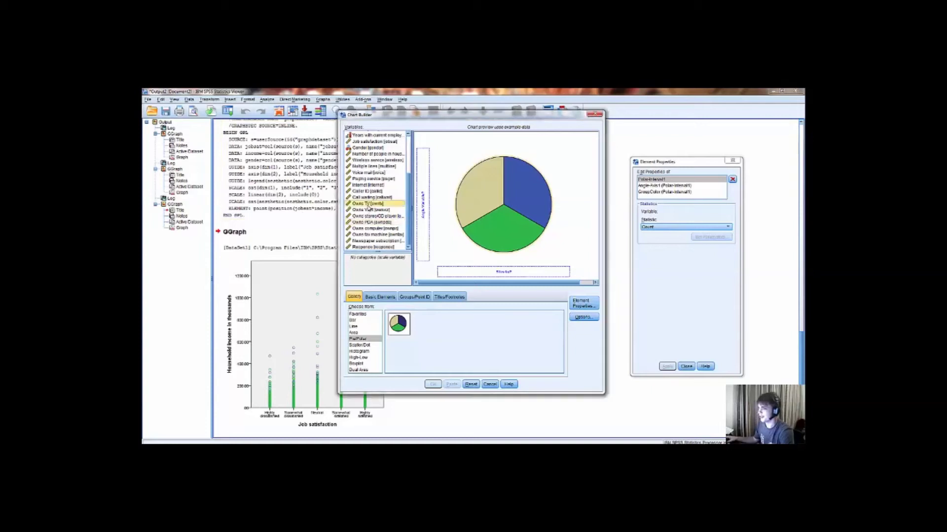
scroll(371, 211, "up", 3)
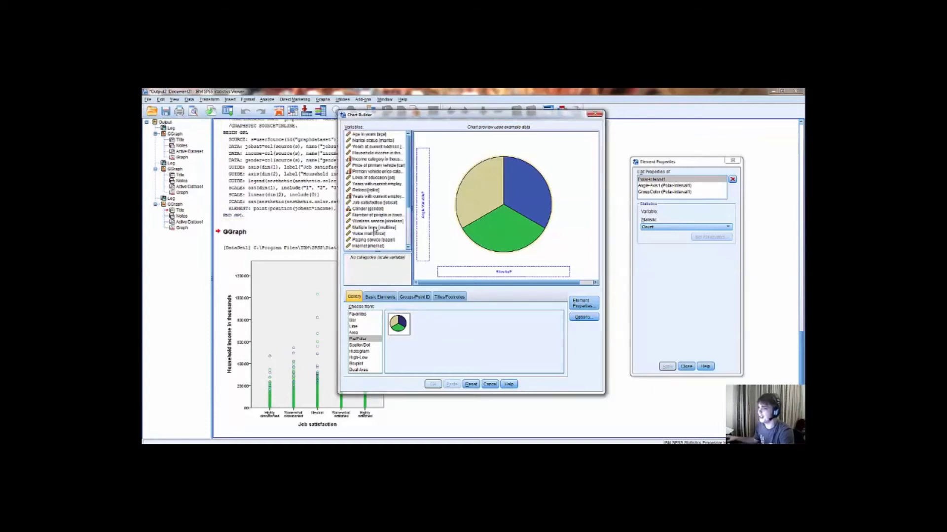
scroll(376, 219, "down", 3)
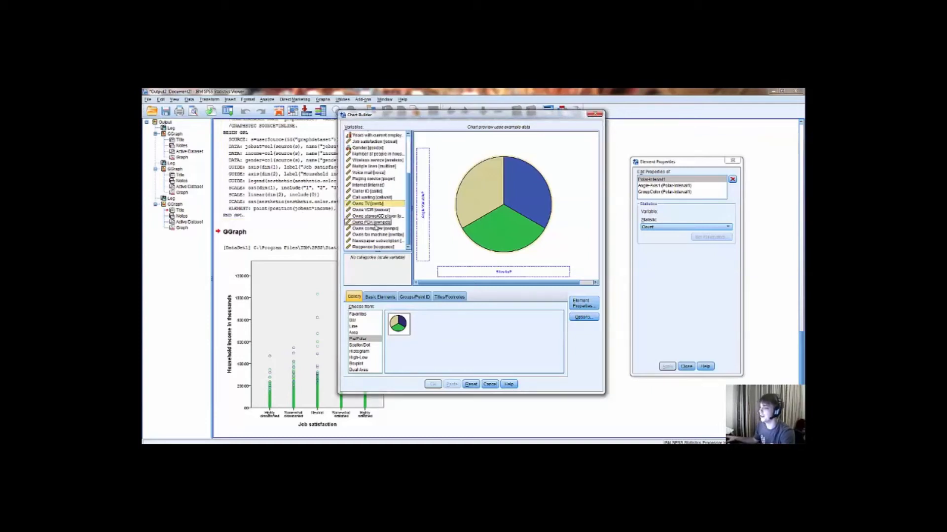
scroll(385, 240, "up", 3)
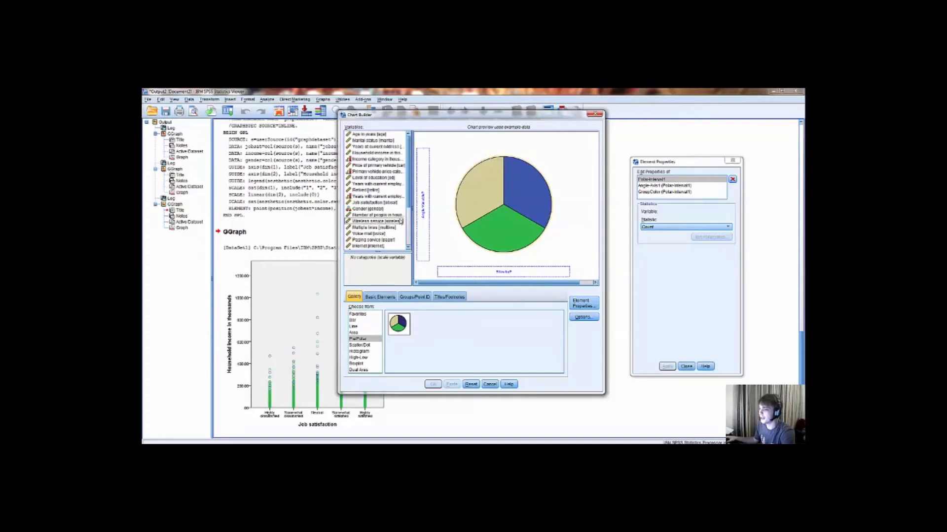
left_click(371, 246)
left_click(371, 246)
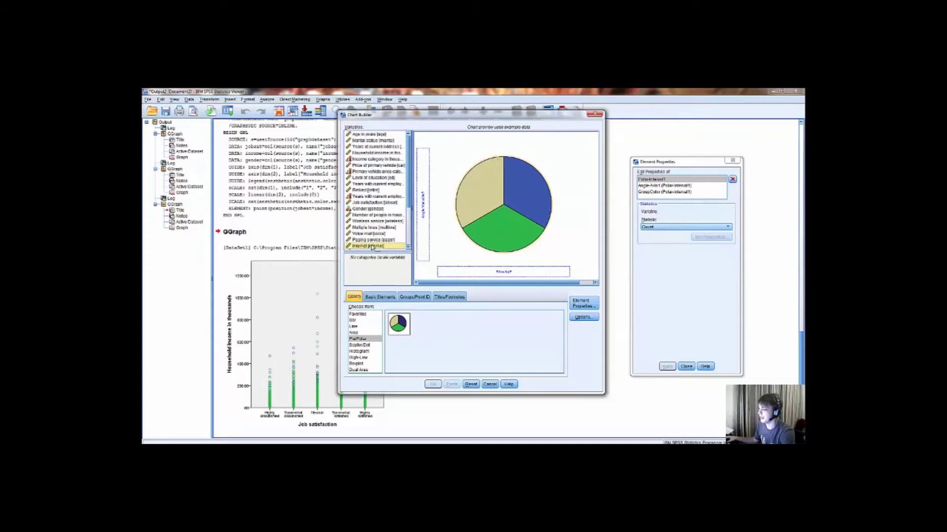
Set Internet's measurement level to Nominal, use it as the Slice by variable, and create the pie.
right_click(371, 247)
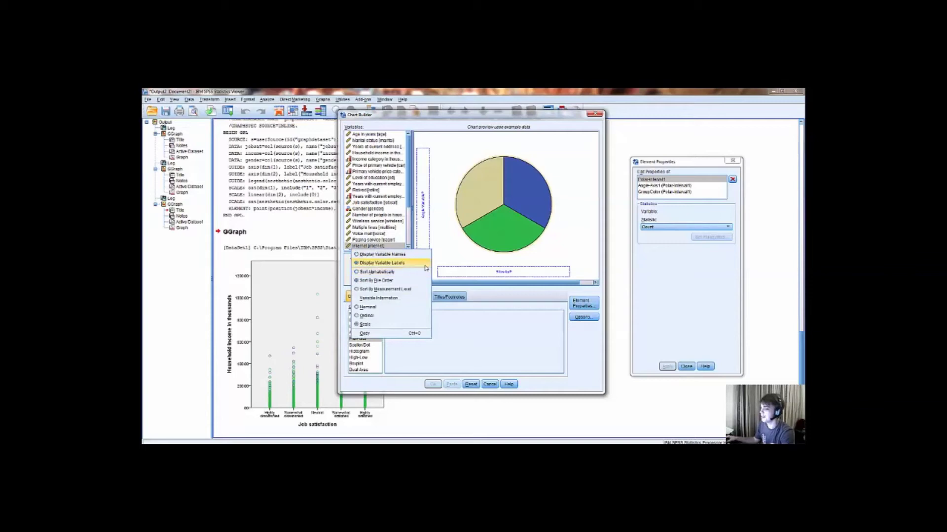
left_click(397, 307)
scroll(382, 215, "down", 1)
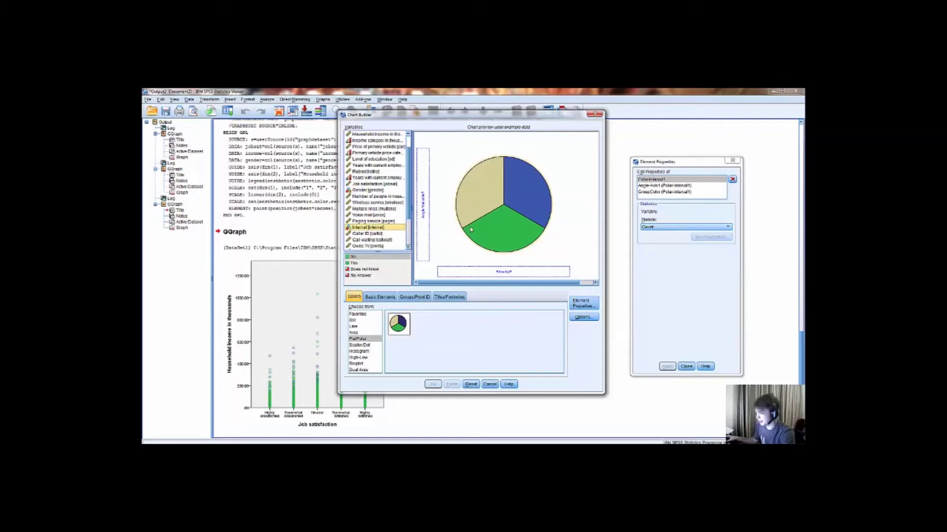
left_click_drag(349, 227, 496, 275)
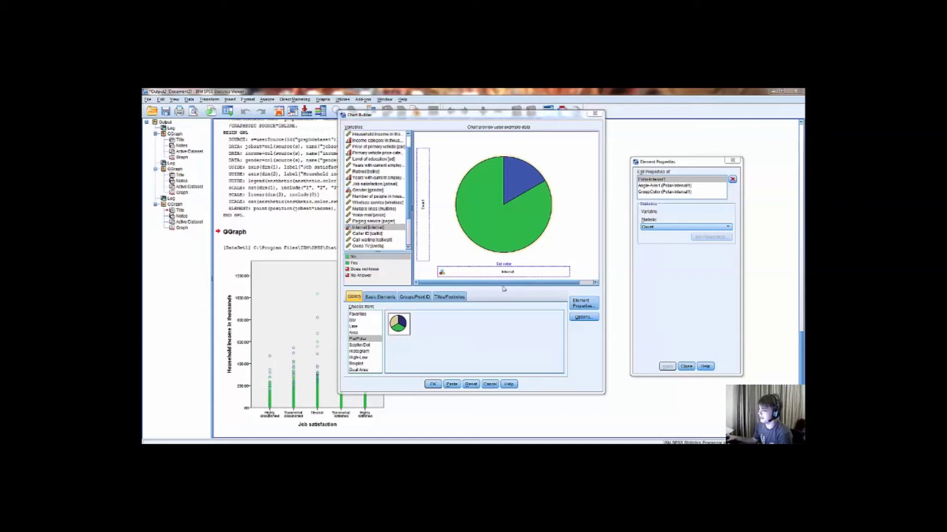
left_click(433, 385)
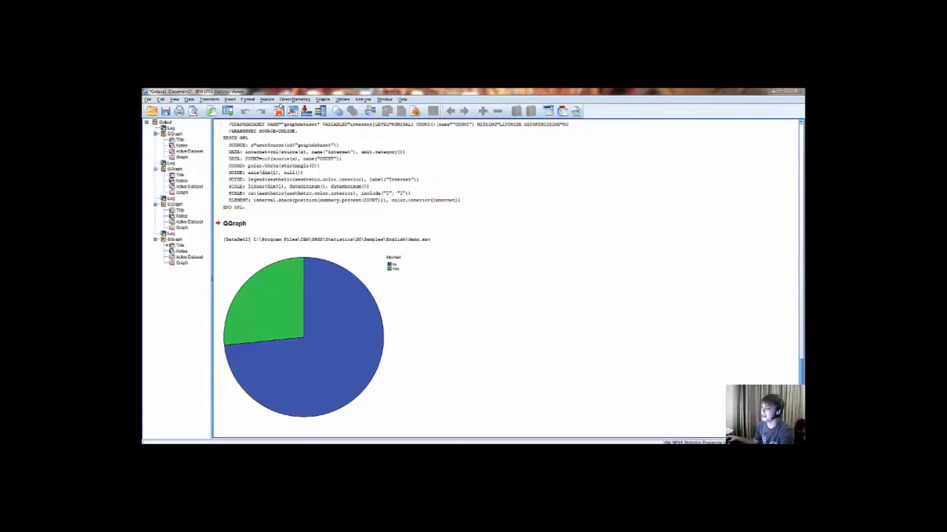
Reopen the Chart Builder from the Graphs menu with the Internet pie chart definition.
left_click(321, 100)
left_click(338, 106)
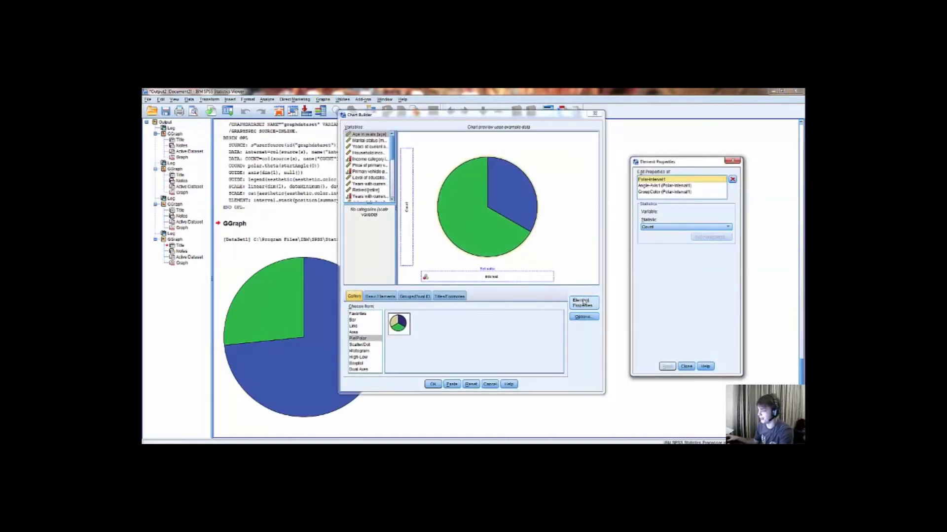
Set the break variable's user-missing values to Include and create the new Internet pie chart.
left_click(582, 317)
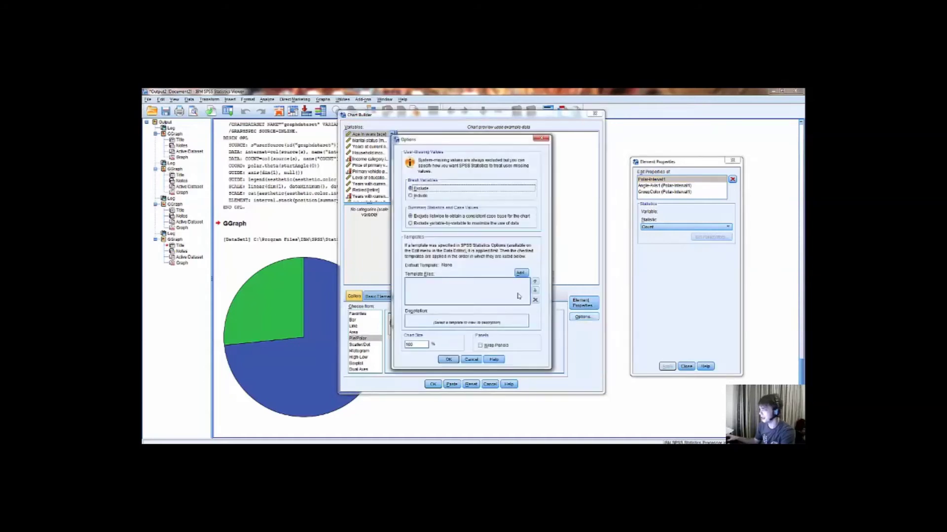
left_click(735, 163)
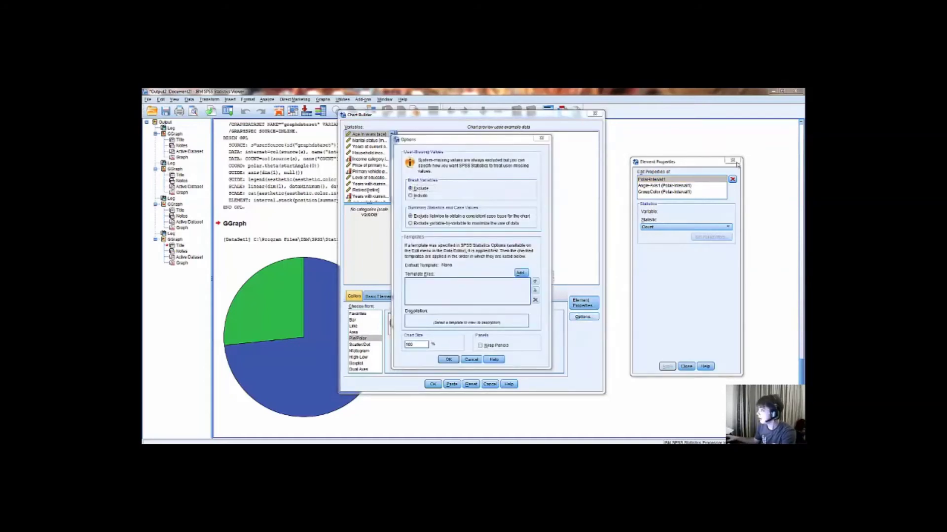
left_click(422, 195)
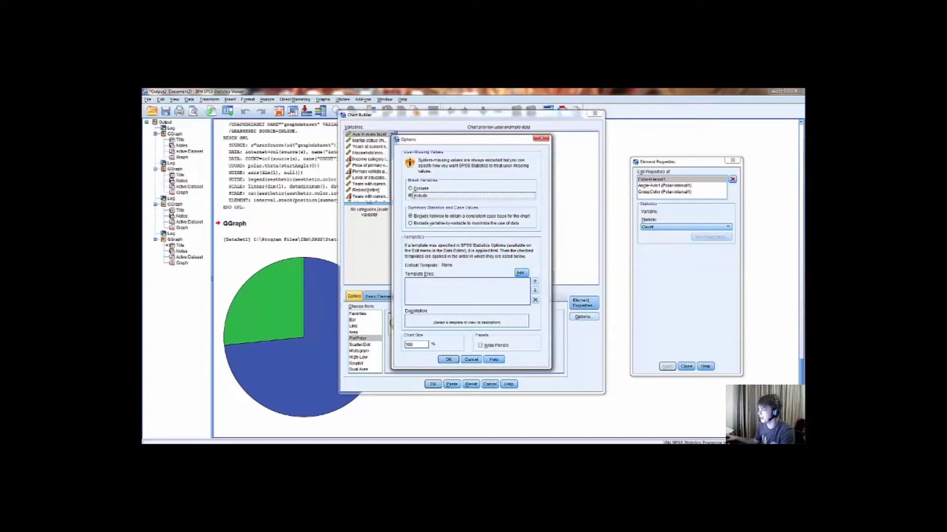
left_click(447, 360)
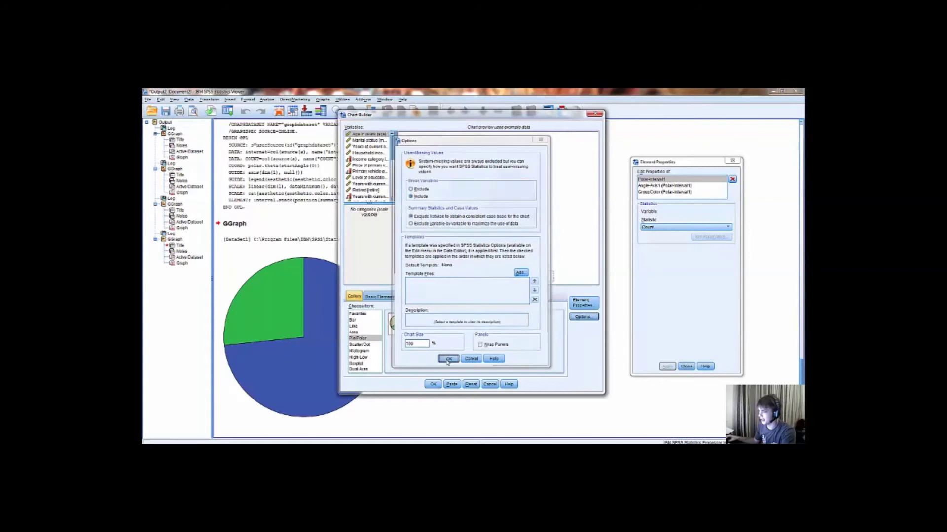
left_click(432, 384)
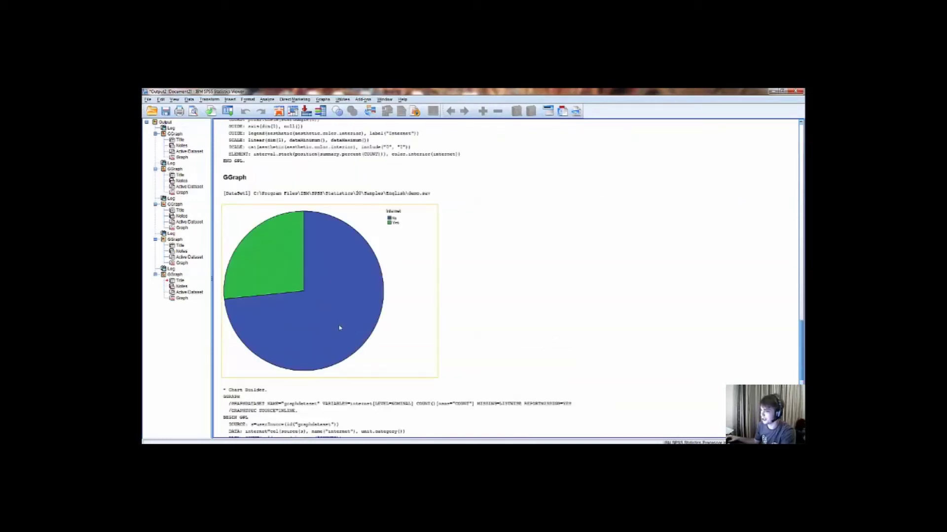
Scroll down to the four-slice Internet pie chart and select it.
scroll(339, 327, "down", 10)
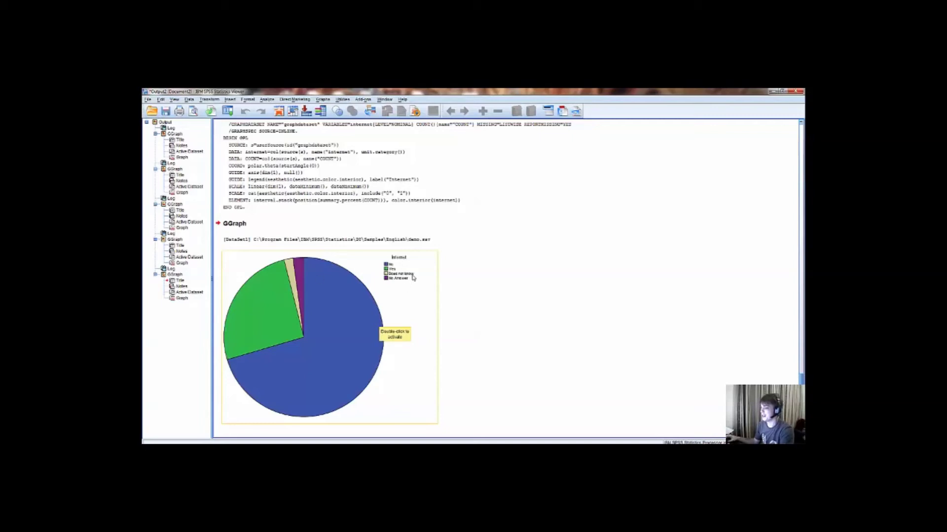
left_click(440, 273)
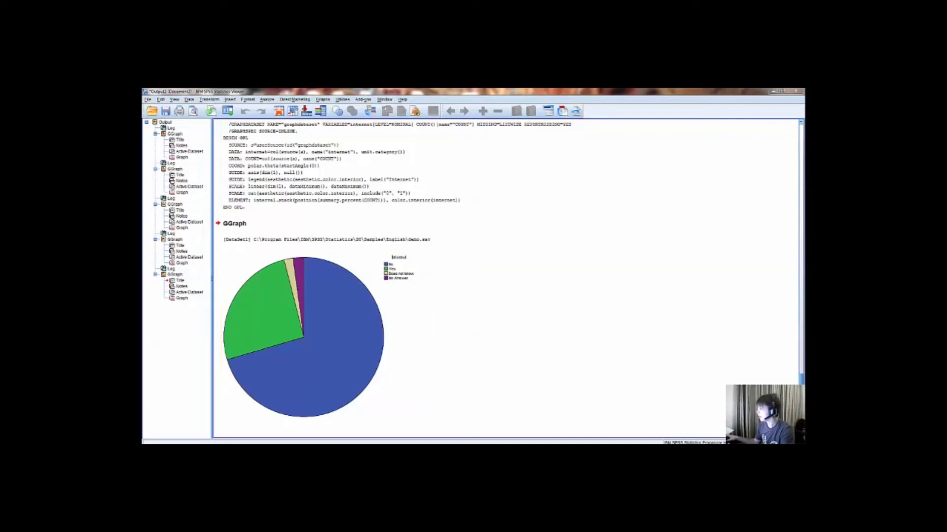
left_click(309, 311)
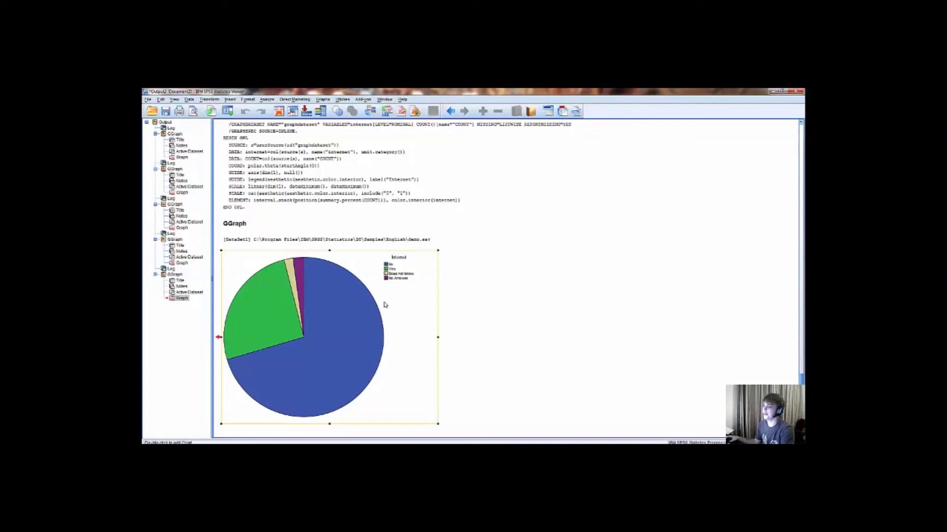
Open the four-slice pie chart in the Chart Editor and turn on Data Label Mode.
double_click(350, 319)
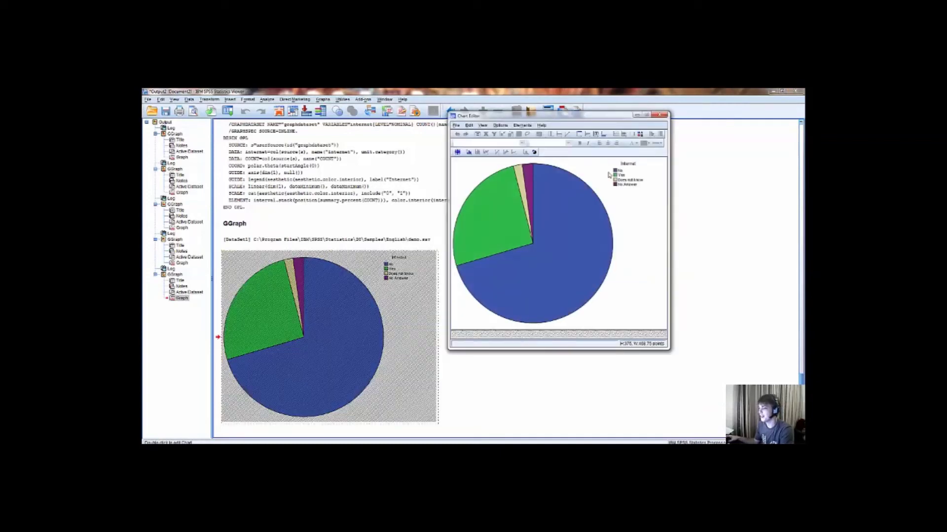
left_click(522, 126)
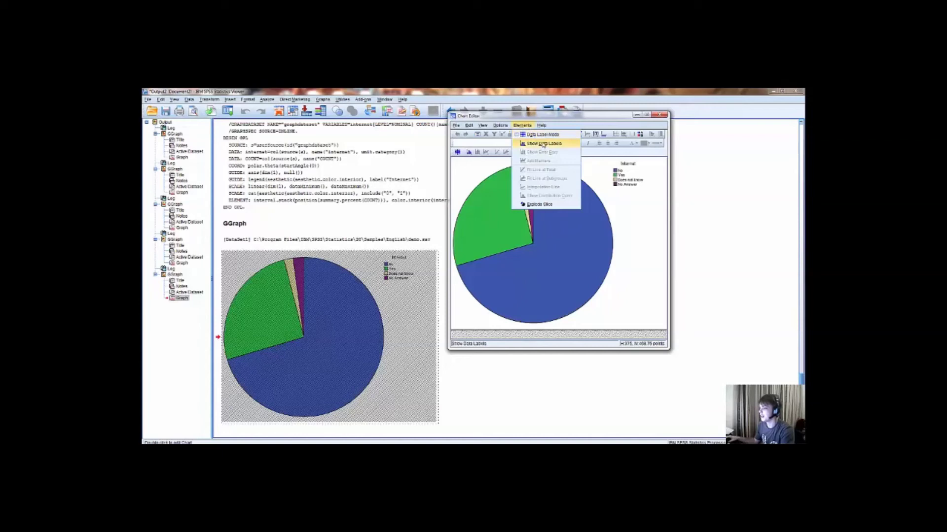
left_click(521, 126)
left_click(522, 125)
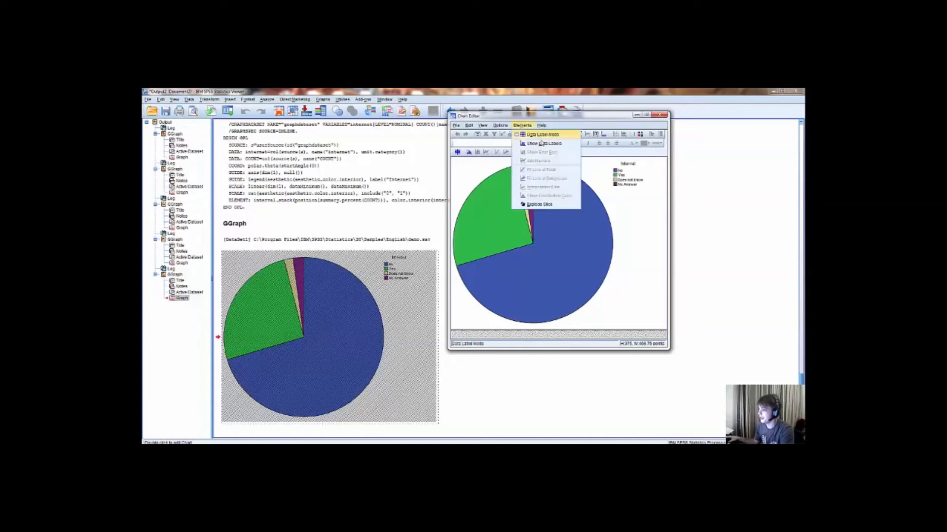
left_click(643, 241)
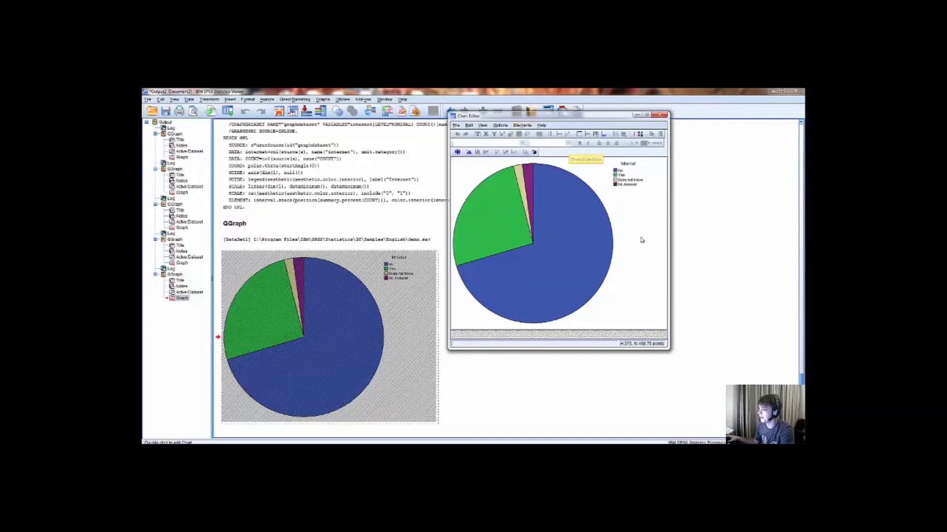
left_click(522, 126)
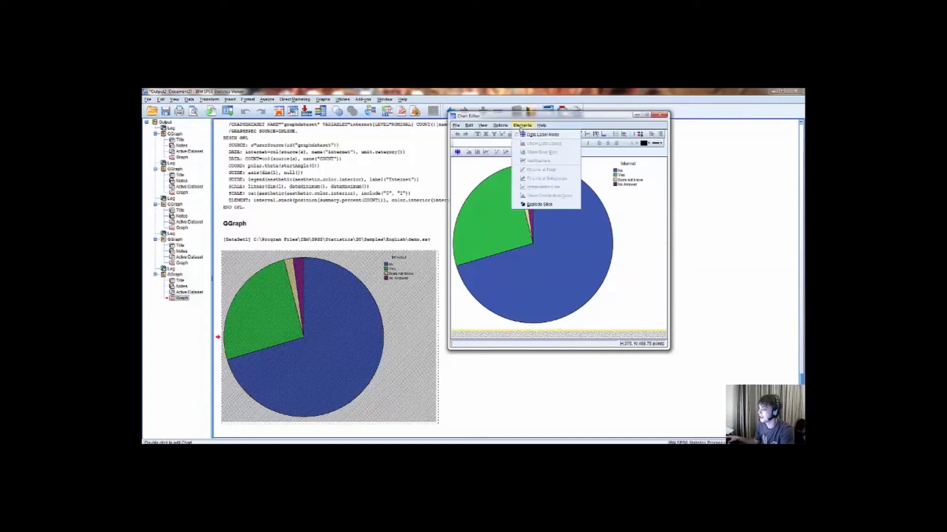
left_click(543, 133)
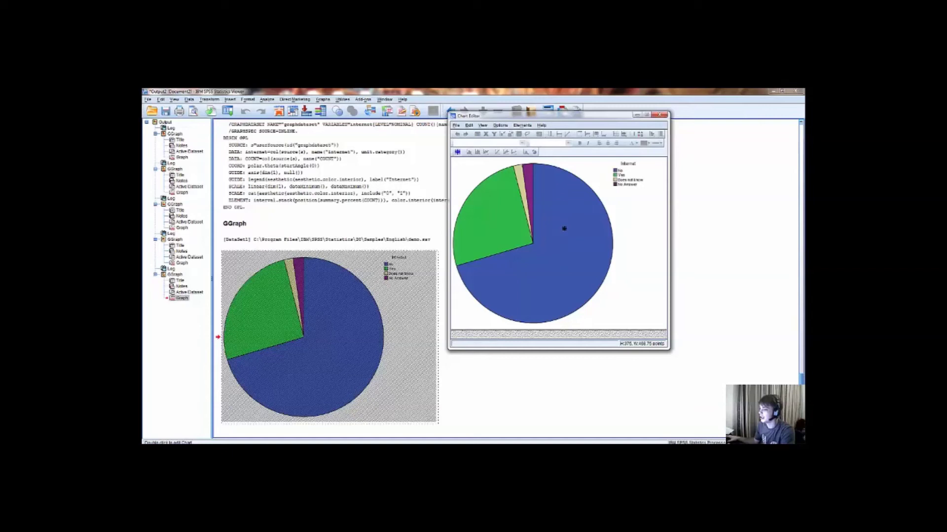
Label the blue, green, beige and purple slices with percentages, such as 70.45% and 25.50%.
left_click(564, 228)
left_click(499, 231)
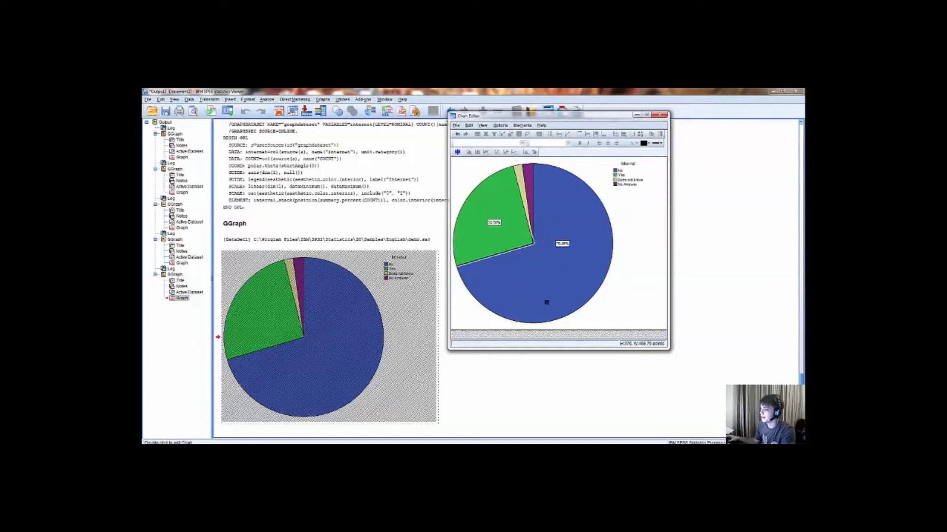
left_click(520, 182)
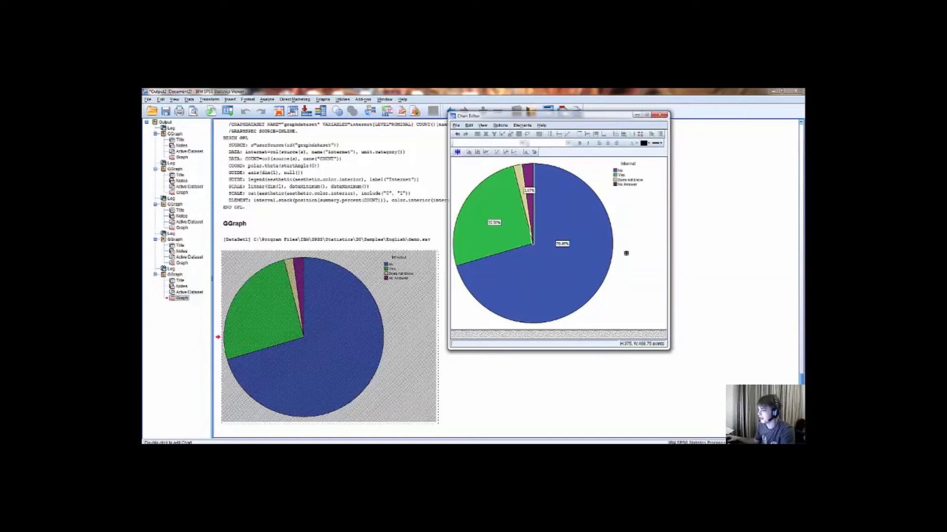
left_click(531, 189)
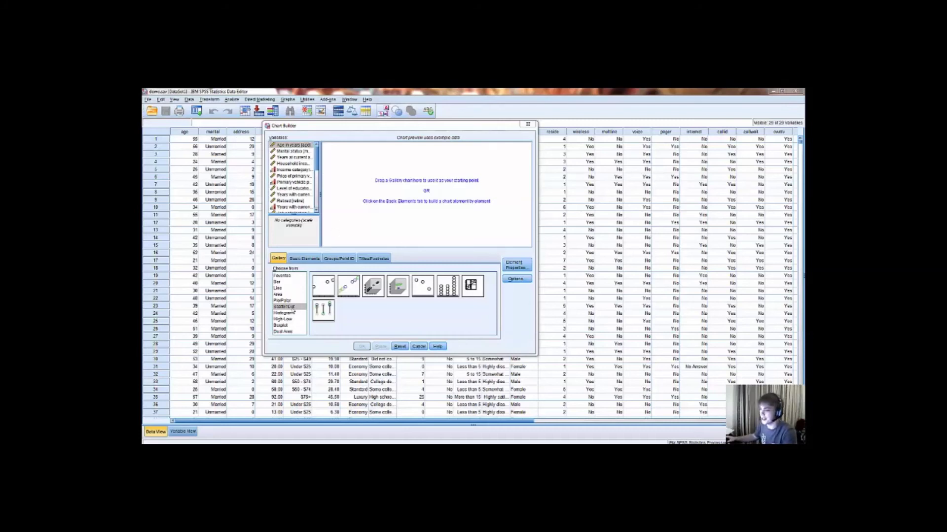
Place a Simple Scatter chart on the Chart Builder preview and move the window right.
left_click(383, 335)
left_click(321, 295)
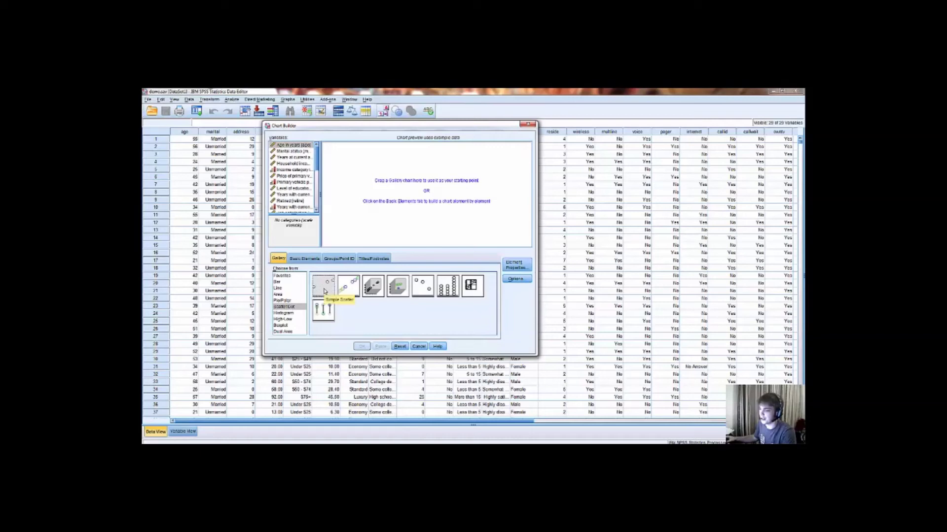
left_click_drag(324, 291, 383, 203)
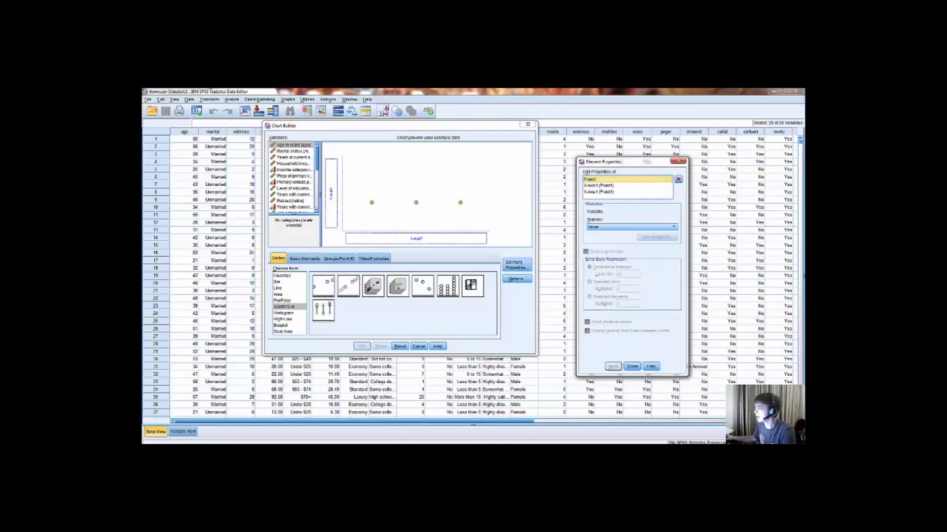
left_click(354, 188)
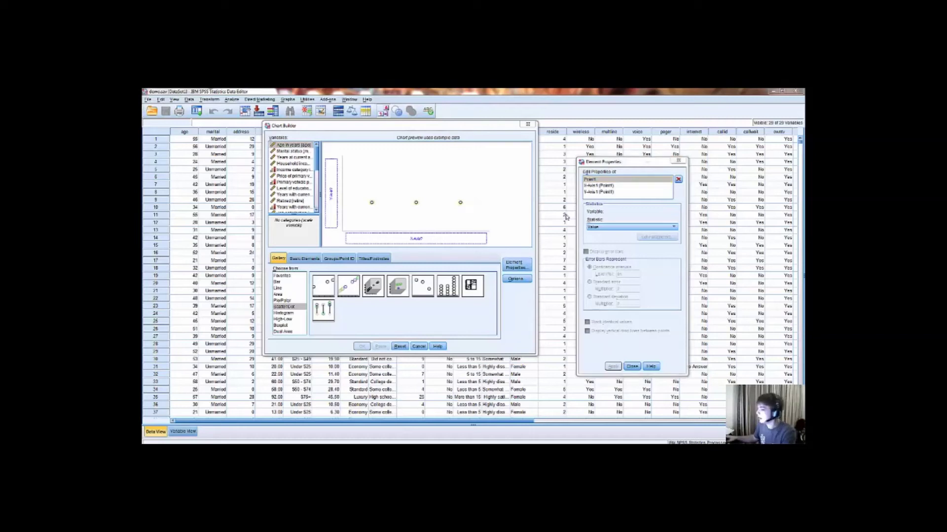
left_click_drag(435, 131, 455, 134)
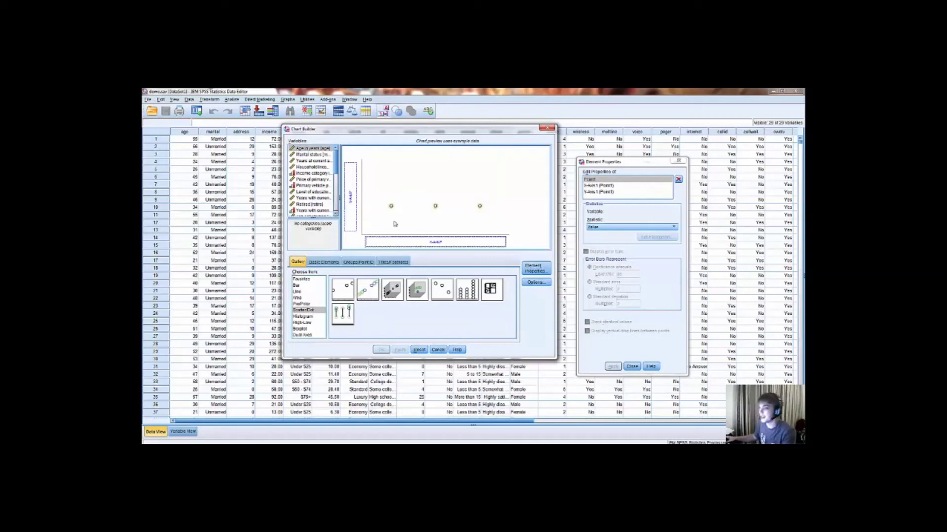
mouse_move(336, 161)
left_mouse_down()
mouse_move(335, 203)
mouse_move(334, 163)
left_mouse_up()
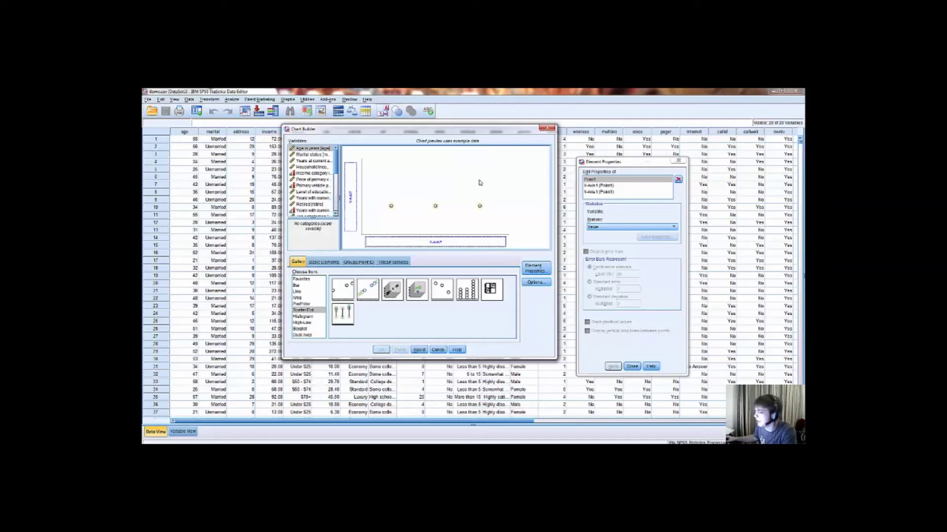
Plot Household income in thousands (Y) against Years with current employer (X) as a scatterplot.
left_click_drag(308, 198, 429, 243)
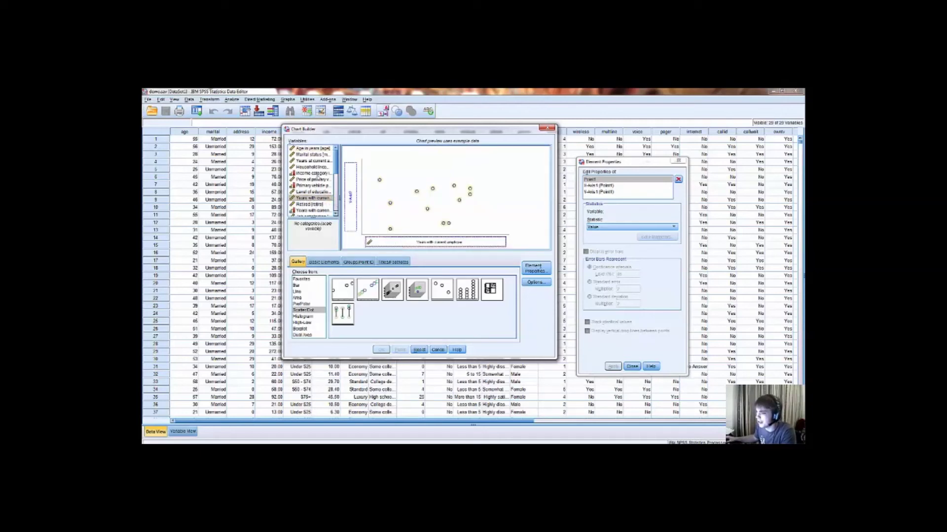
left_click_drag(313, 168, 349, 188)
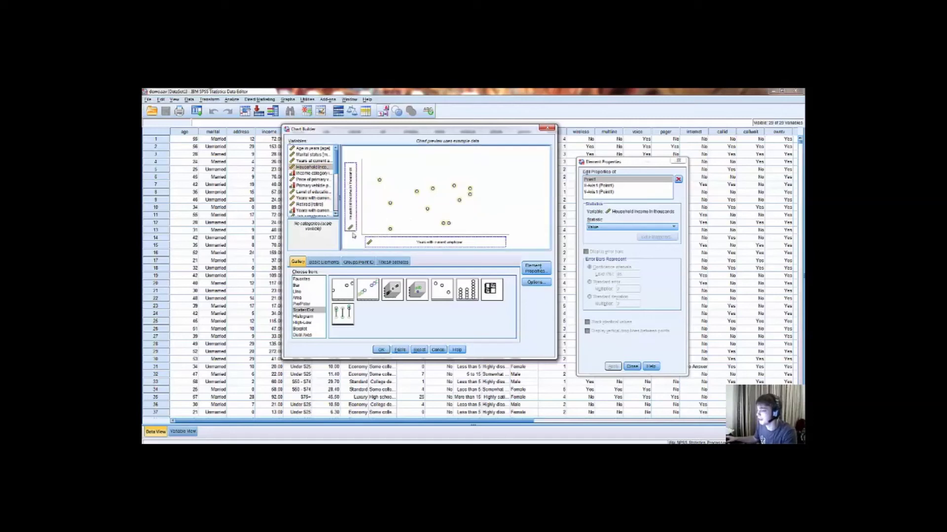
left_click(324, 262)
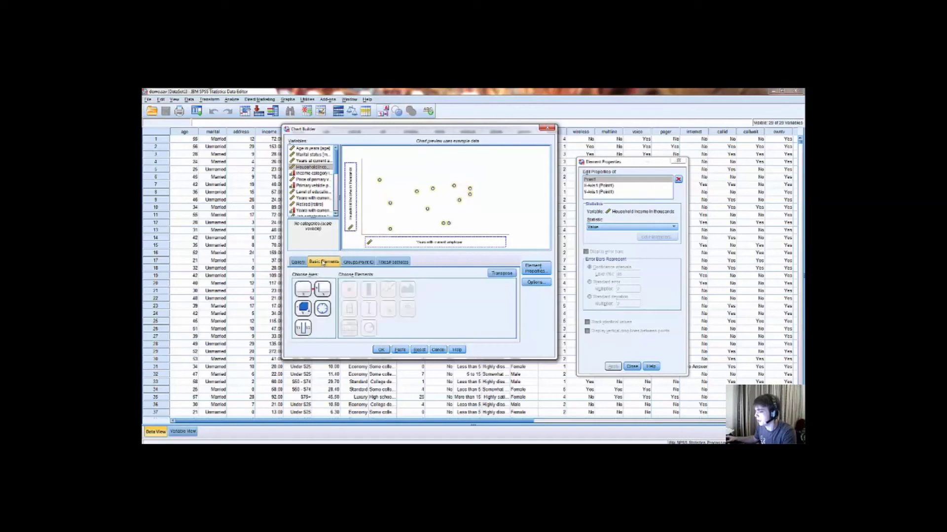
left_click(299, 263)
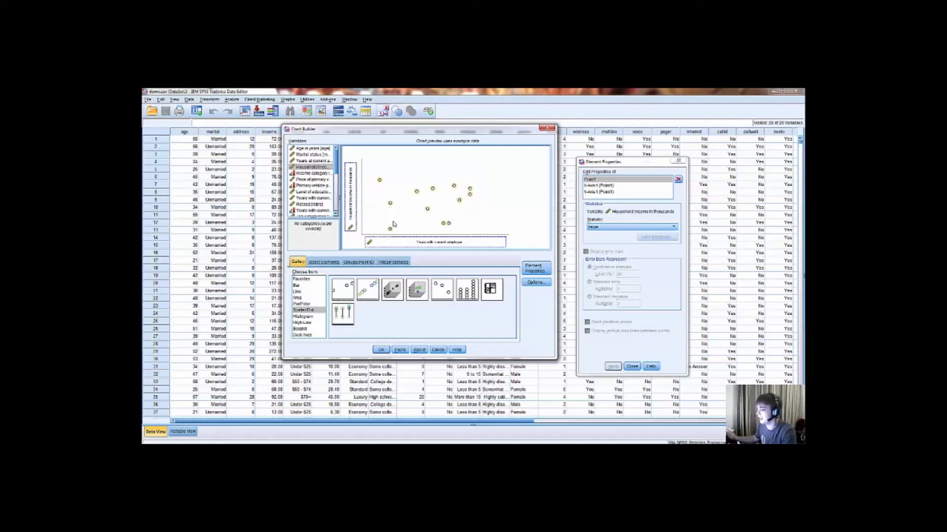
scroll(313, 188, "down", 4)
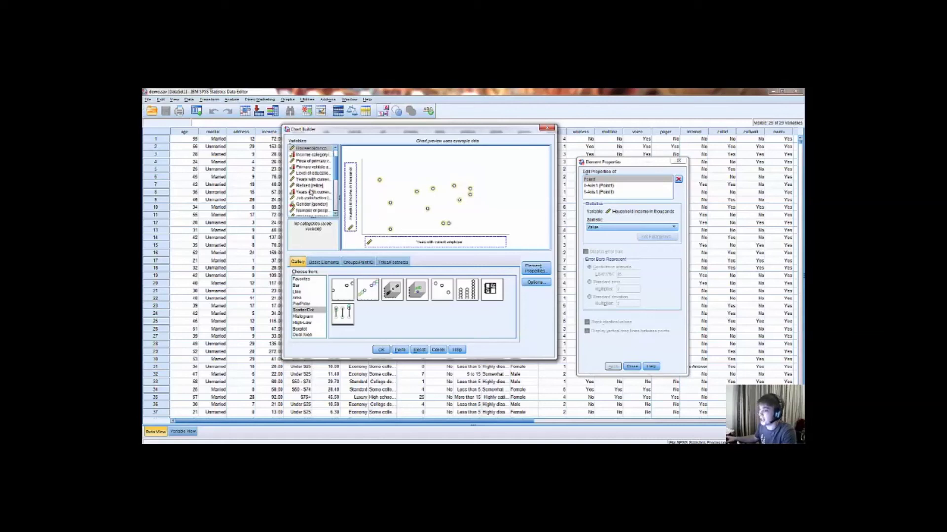
scroll(311, 188, "up", 4)
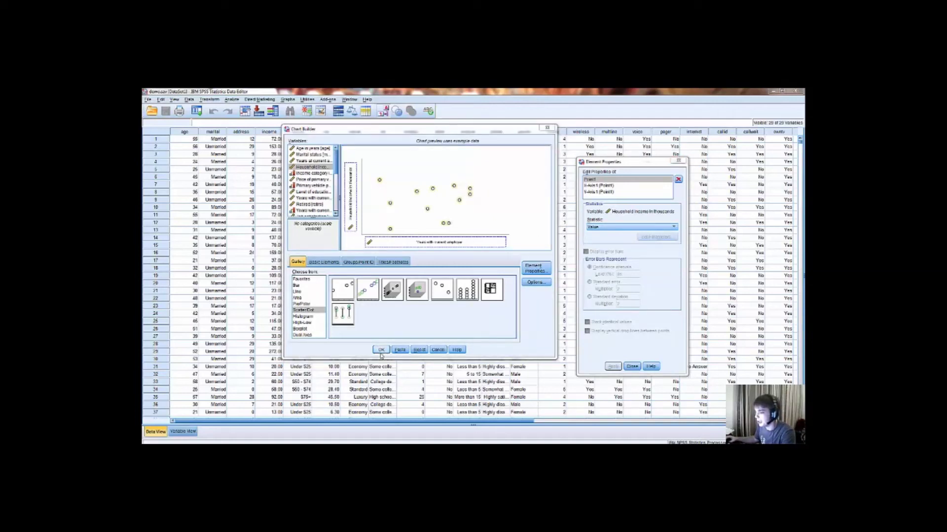
left_click(379, 352)
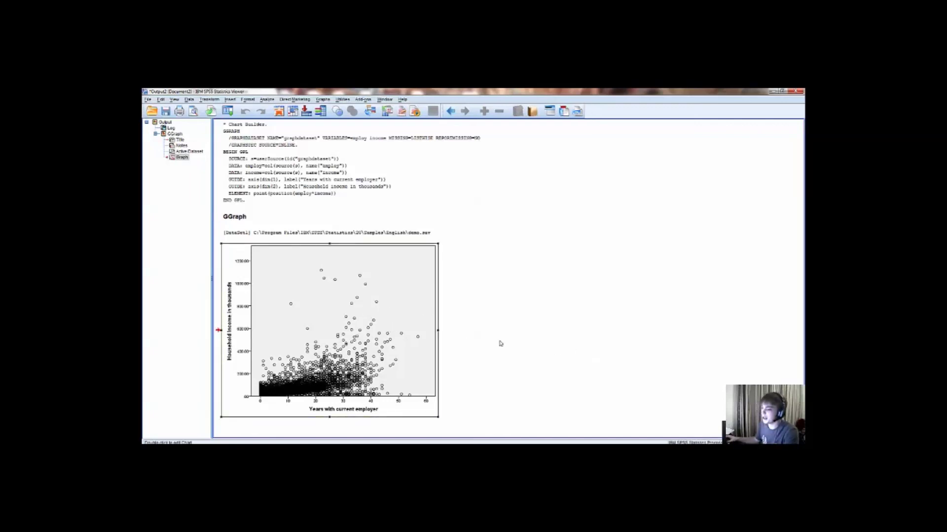
left_click(358, 347)
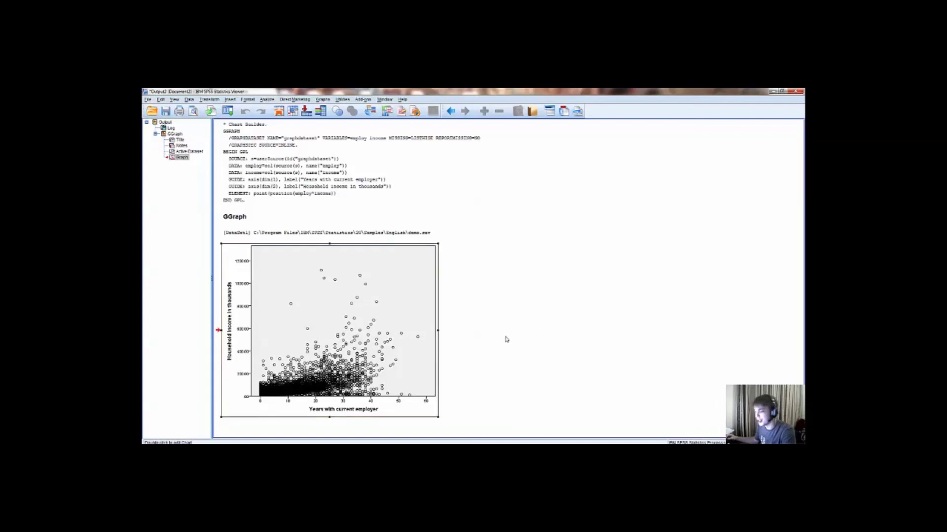
left_click(520, 315)
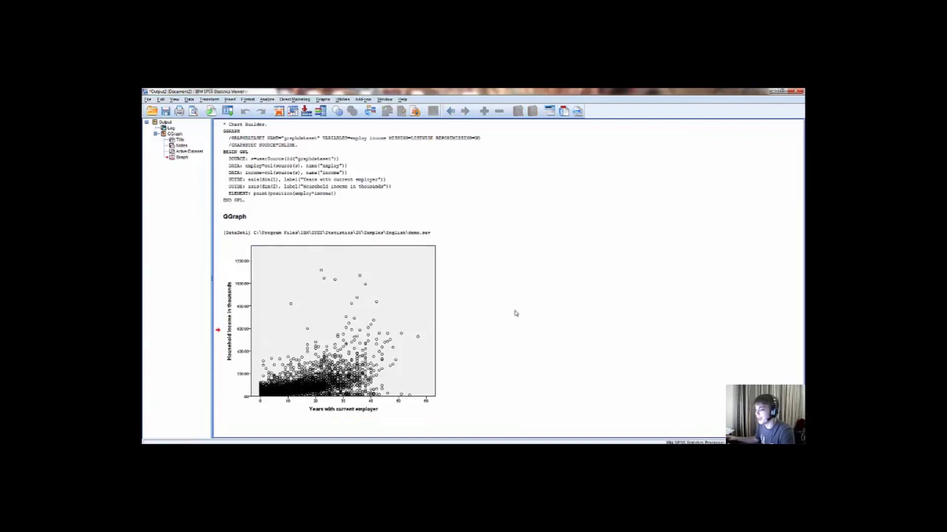
Add a linear Fit Line at Total to the income-versus-employment scatterplot in the Chart Editor.
double_click(422, 300)
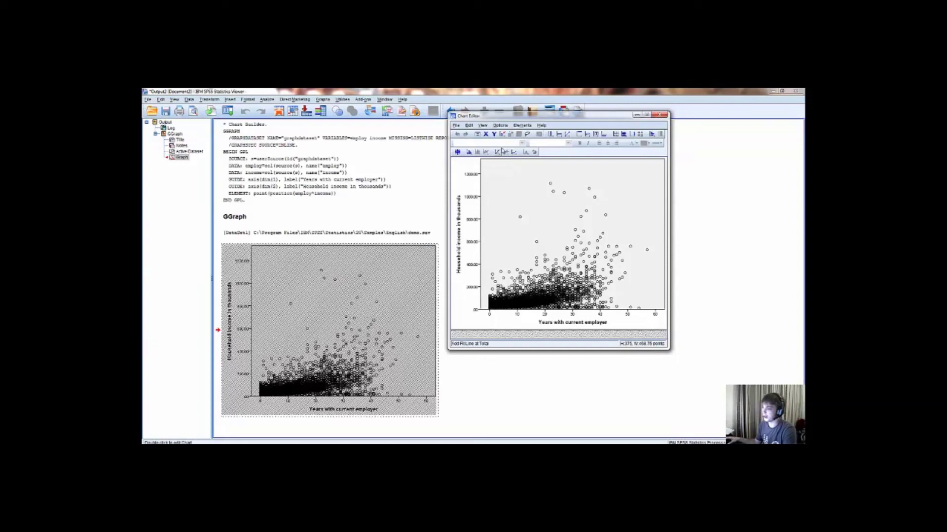
left_click(523, 126)
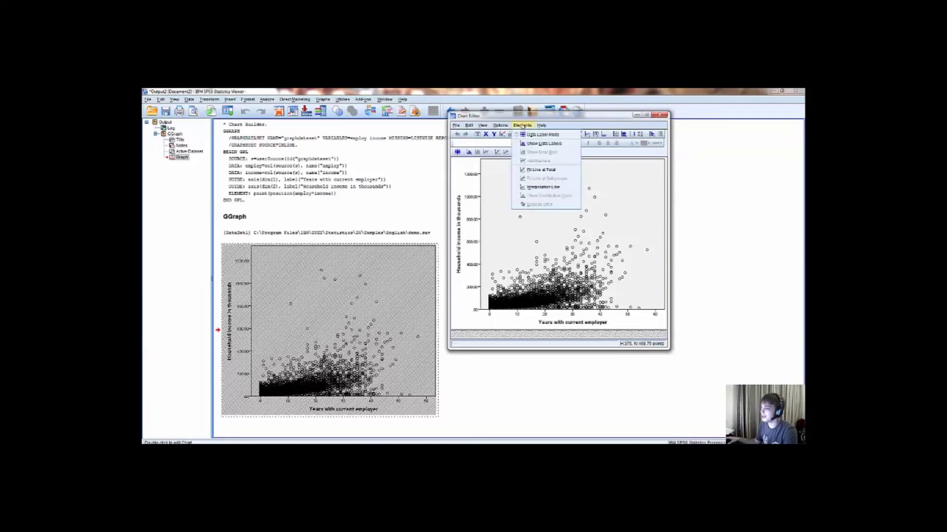
left_click(540, 171)
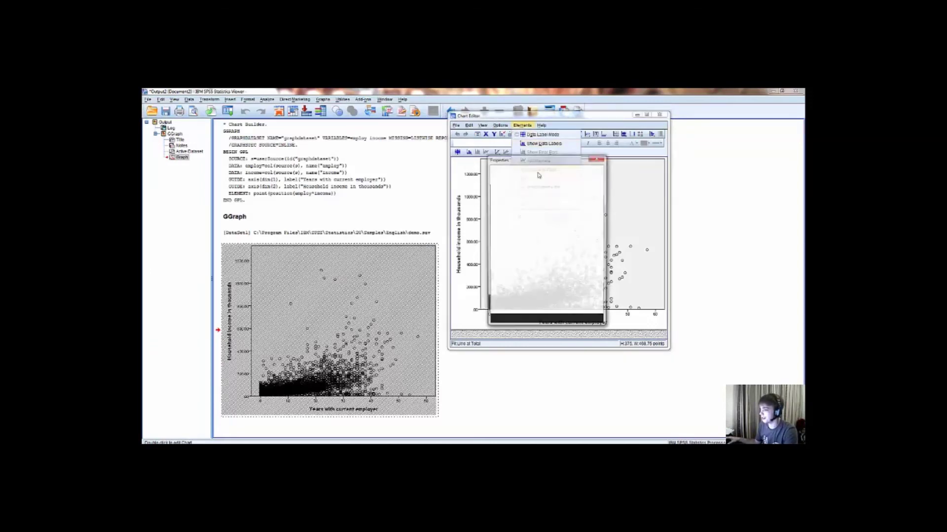
left_click(572, 305)
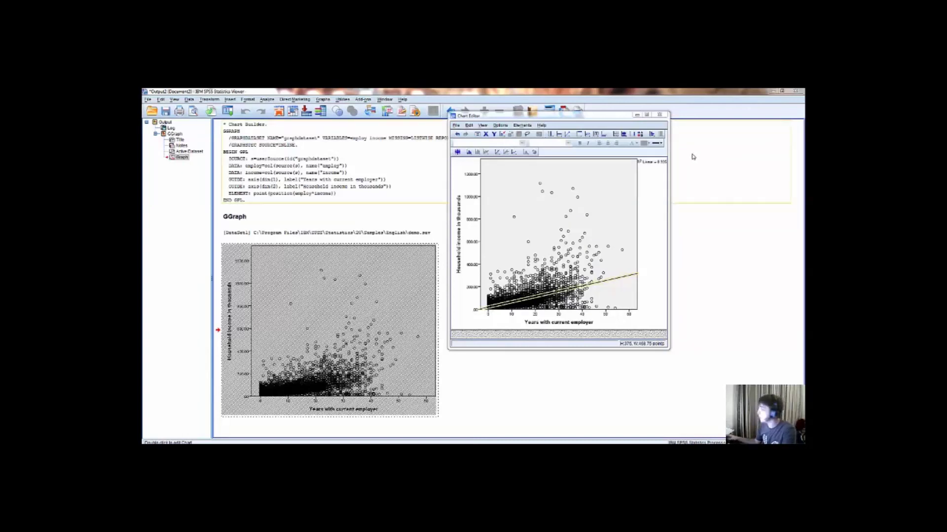
left_click(660, 115)
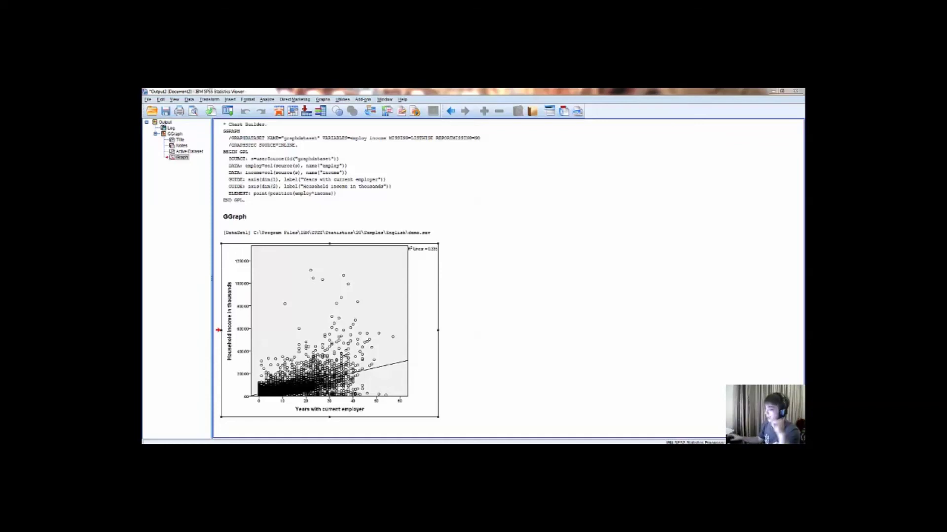
left_click(520, 277)
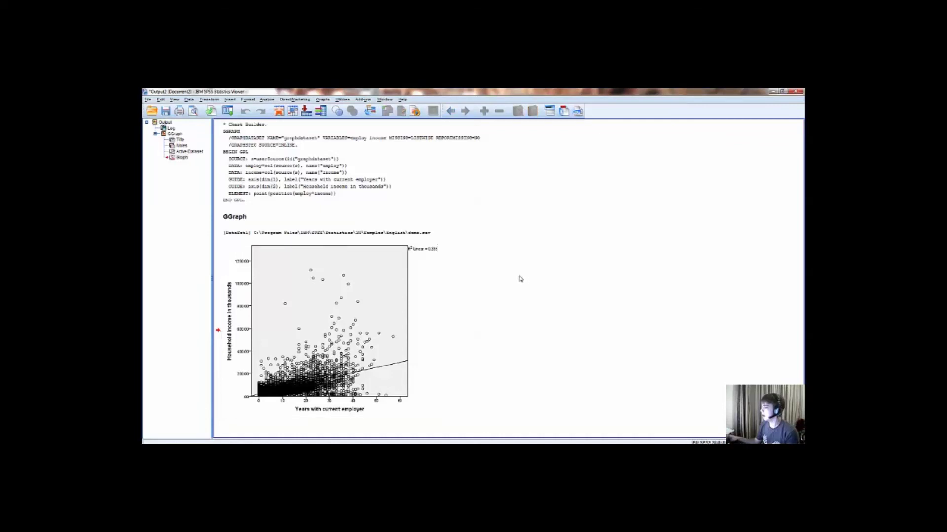